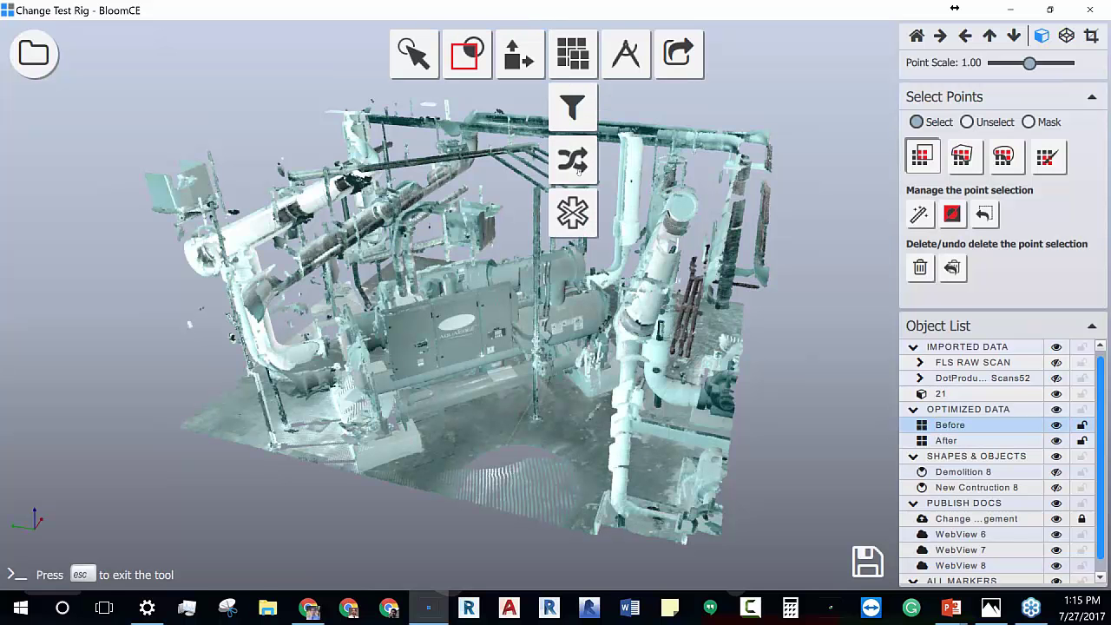
- Open the Change Management tools and select the Before and After point clouds
left_click(572, 160)
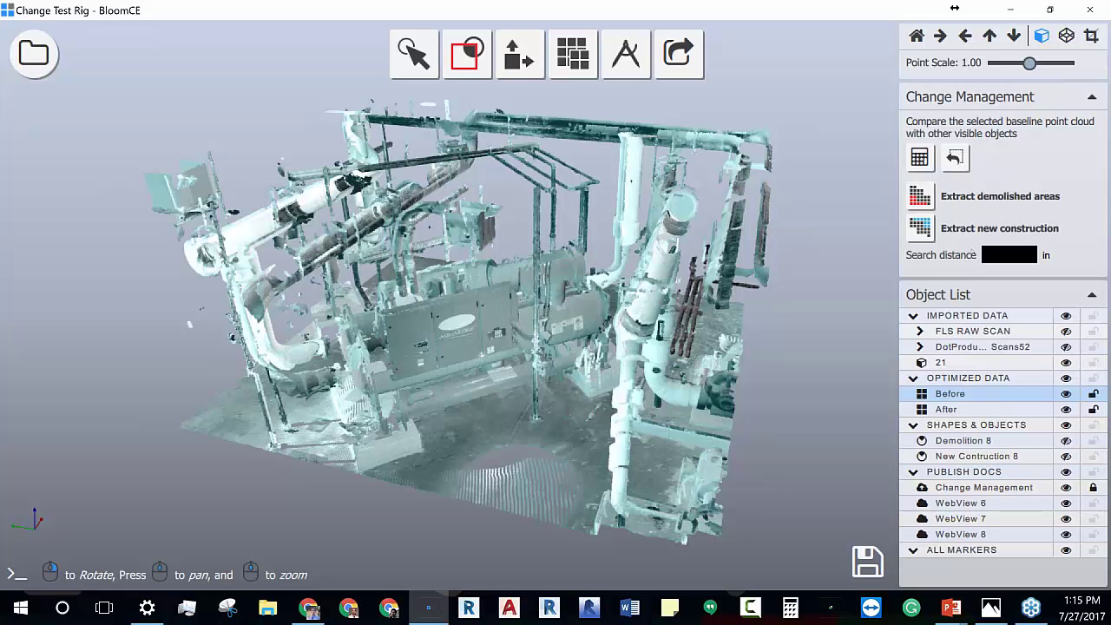
left_click(919, 157)
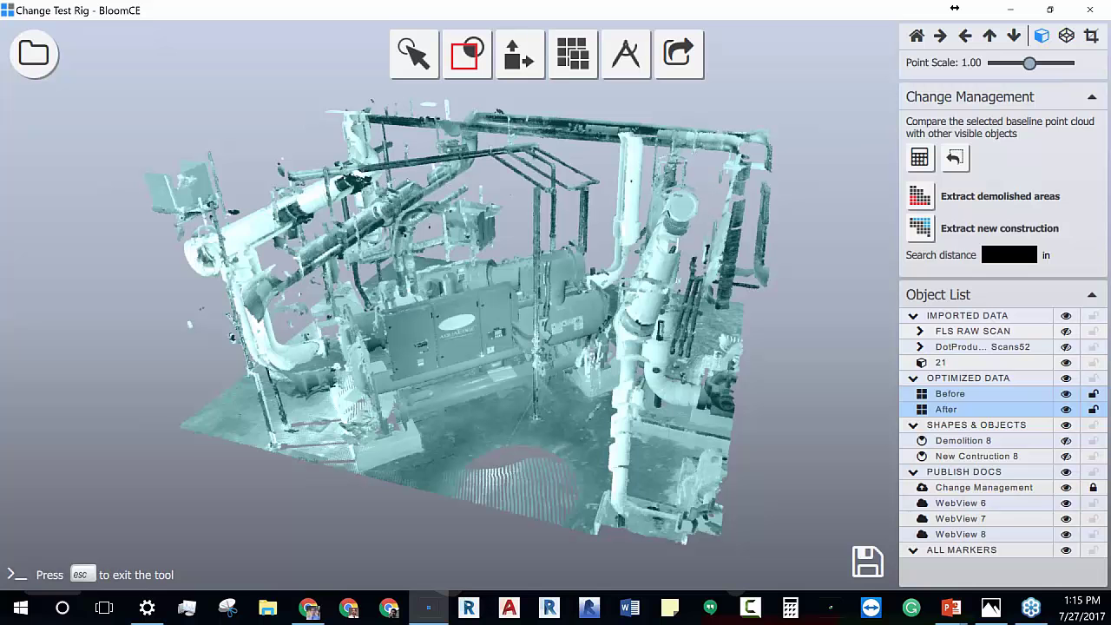
key("Escape")
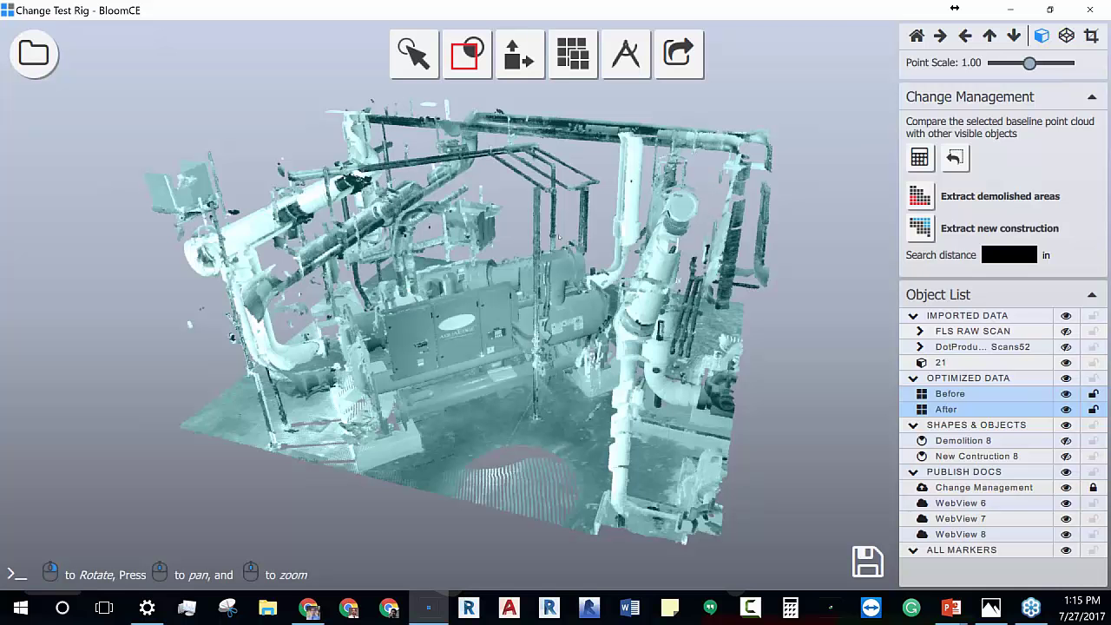
right_click_drag(503, 329, 538, 329)
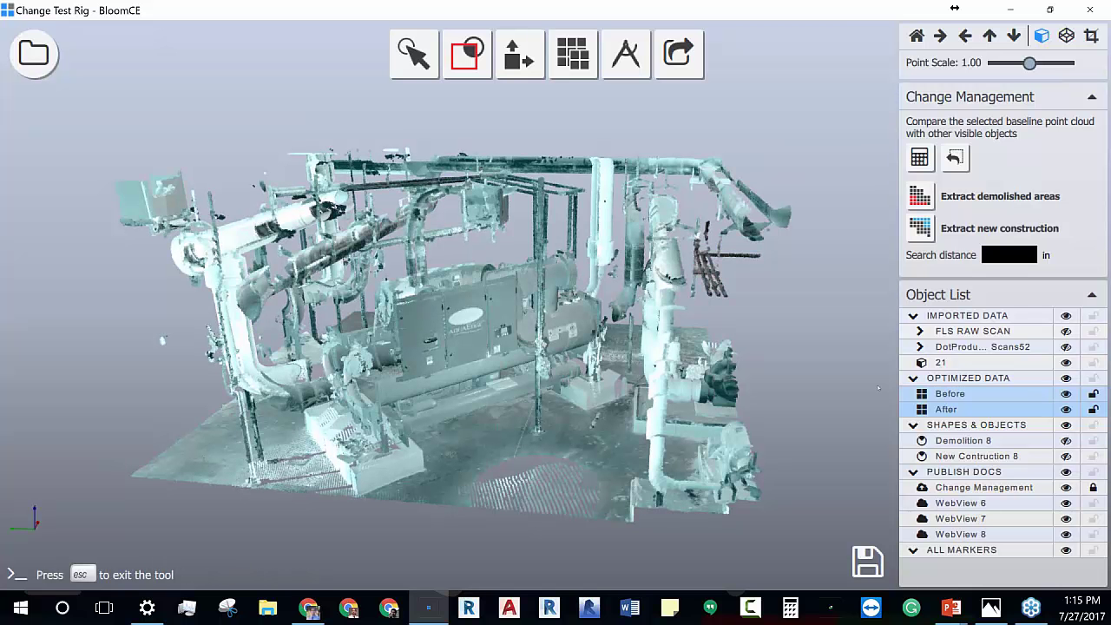
- Show the Demolition 8 and New Contruction 8 objects and hide the Before and After point clouds
left_click(947, 409)
left_click(1063, 440)
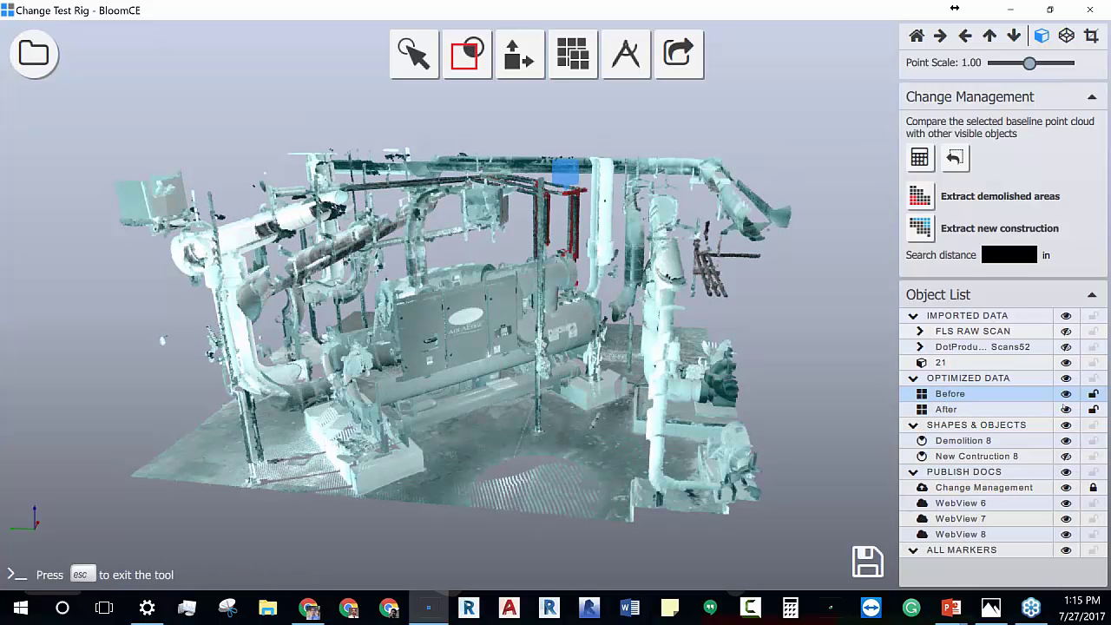
left_click(1067, 395)
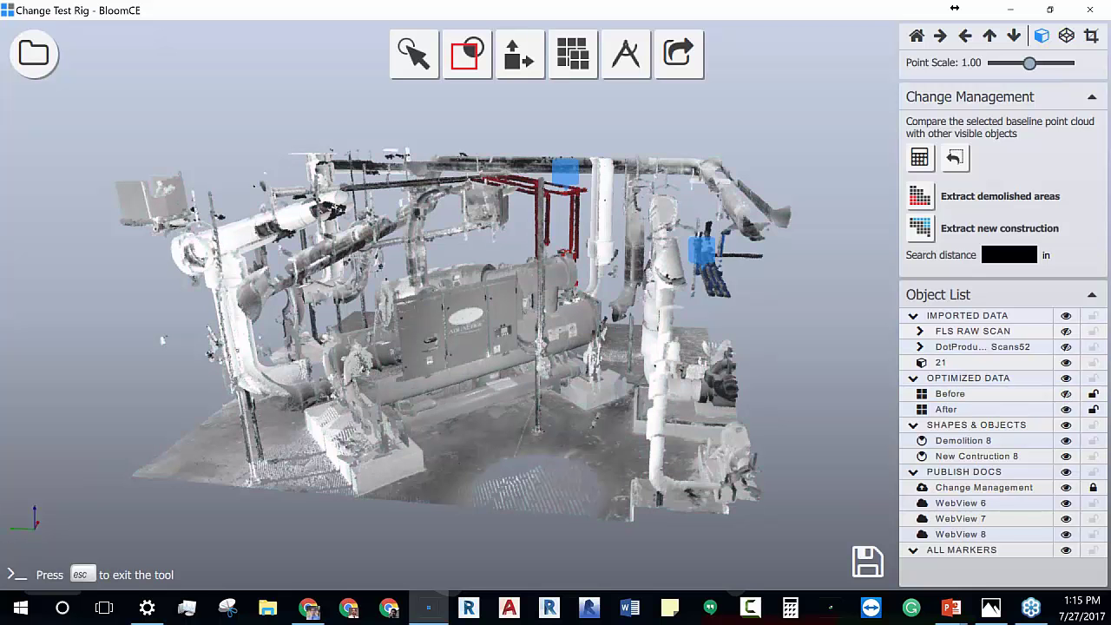
key("Escape")
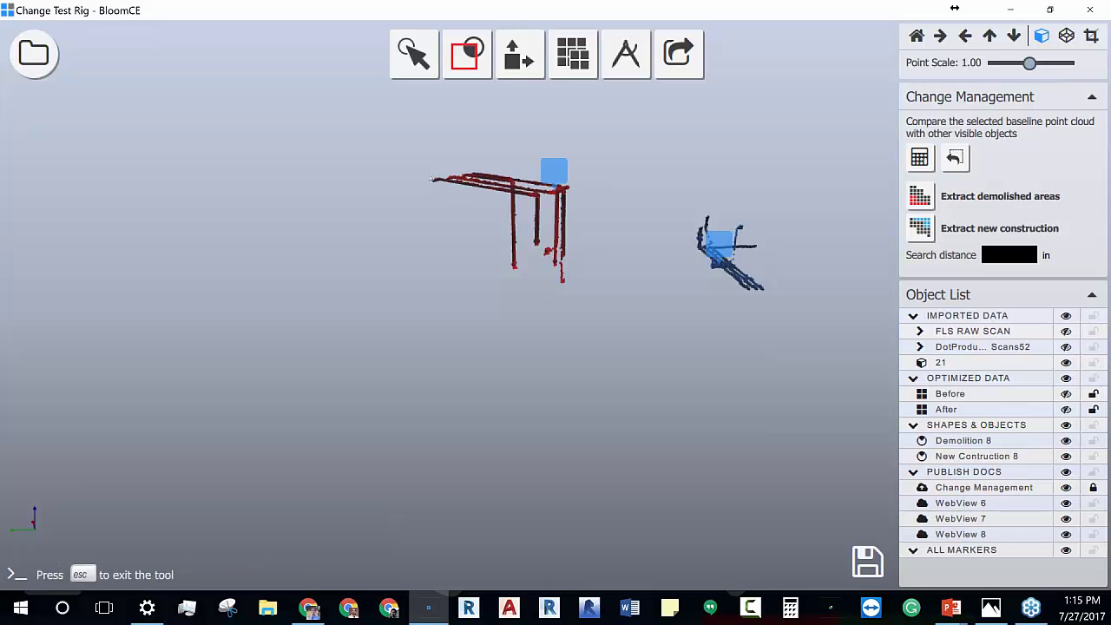
left_click_drag(543, 236, 630, 186)
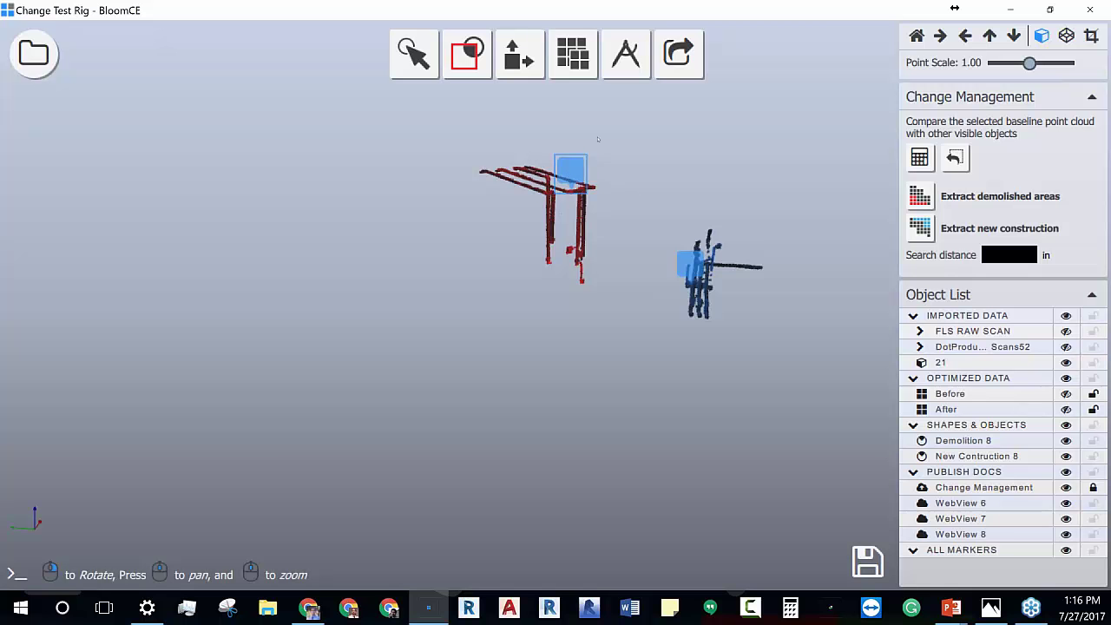
- Open the marker placement tool and make the Before and After point clouds visible again
left_click(626, 54)
left_click(630, 155)
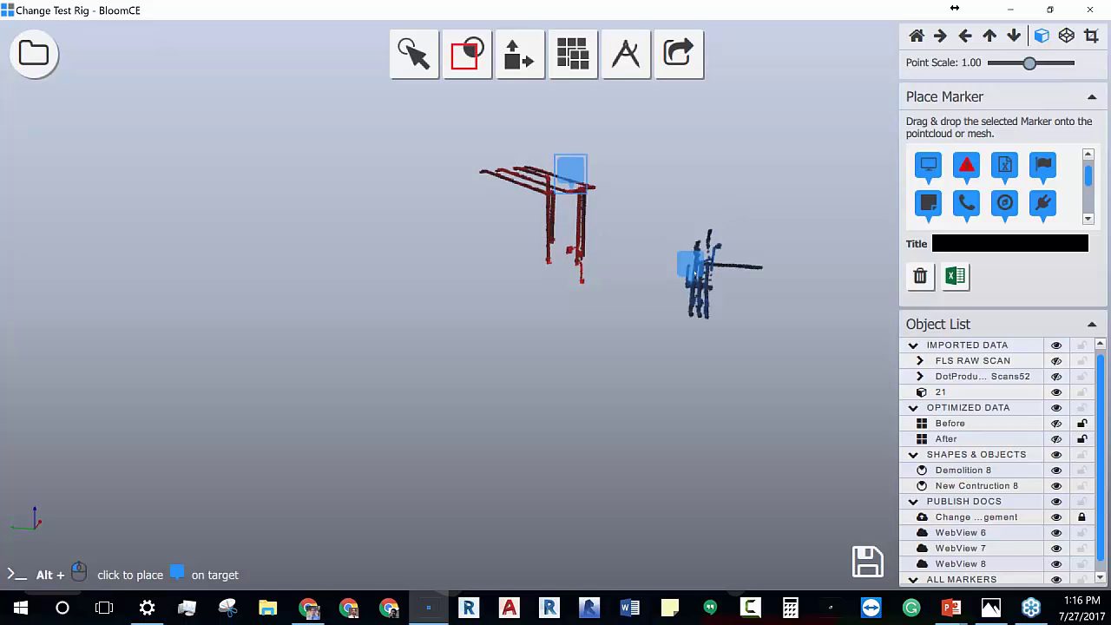
left_click(575, 170)
left_click(1056, 423)
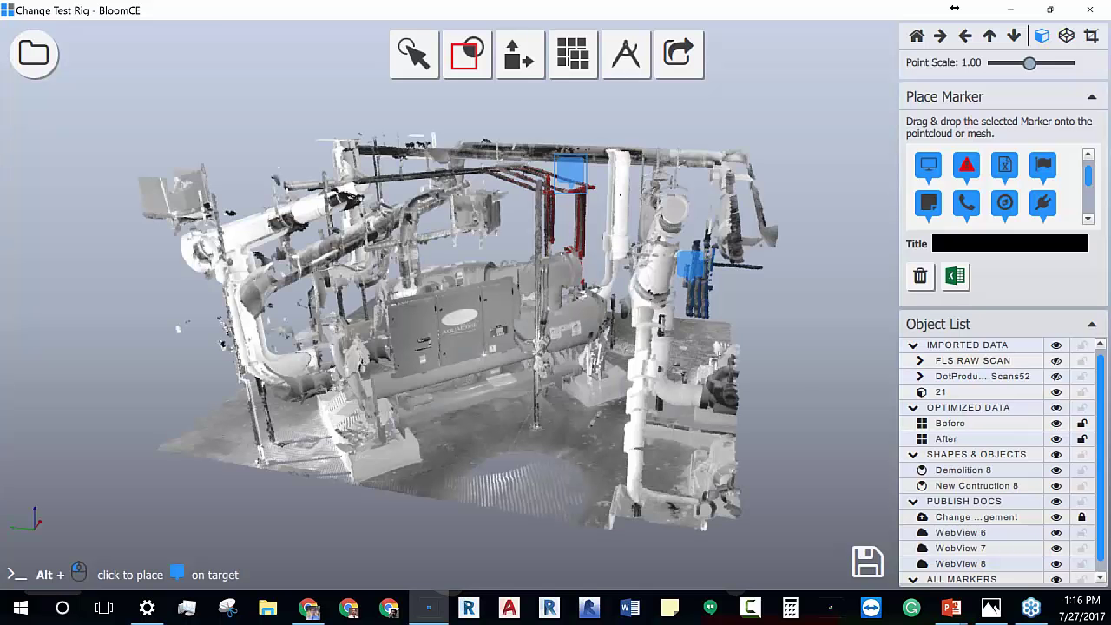
- Open the content sharing settings and check the Assemble projects and the models of DotProduct & FARO Scans
left_click(675, 69)
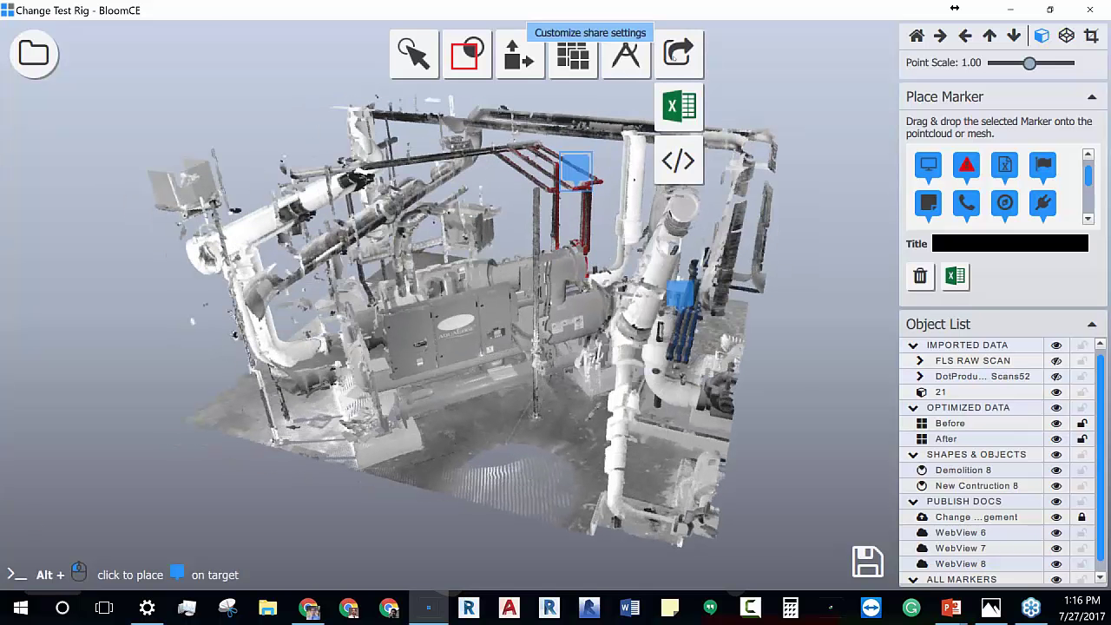
left_click(661, 63)
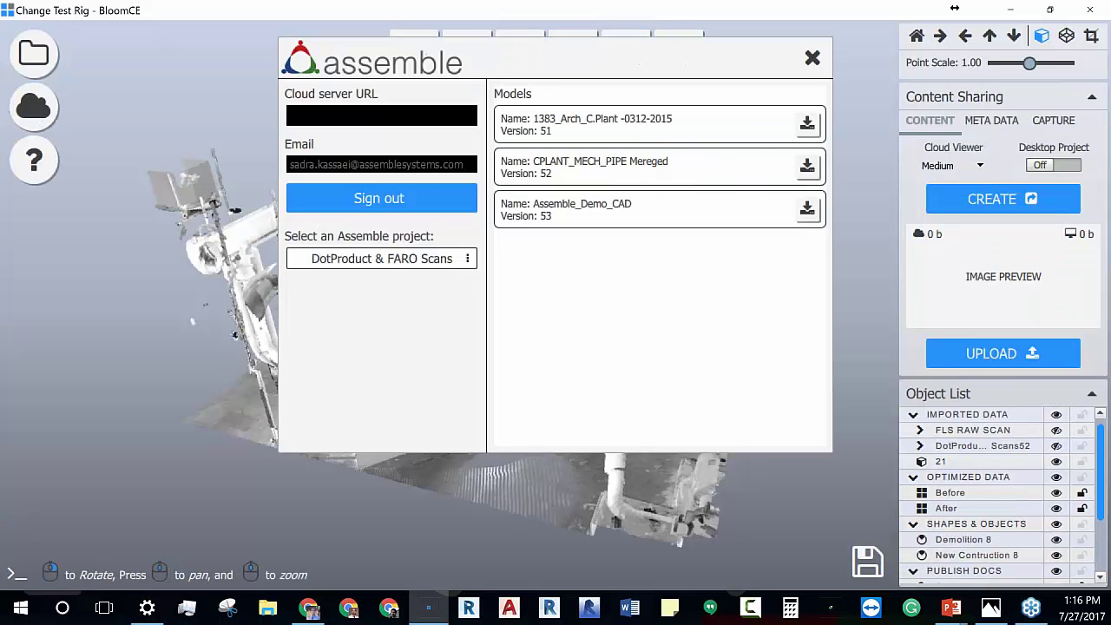
left_click(32, 106)
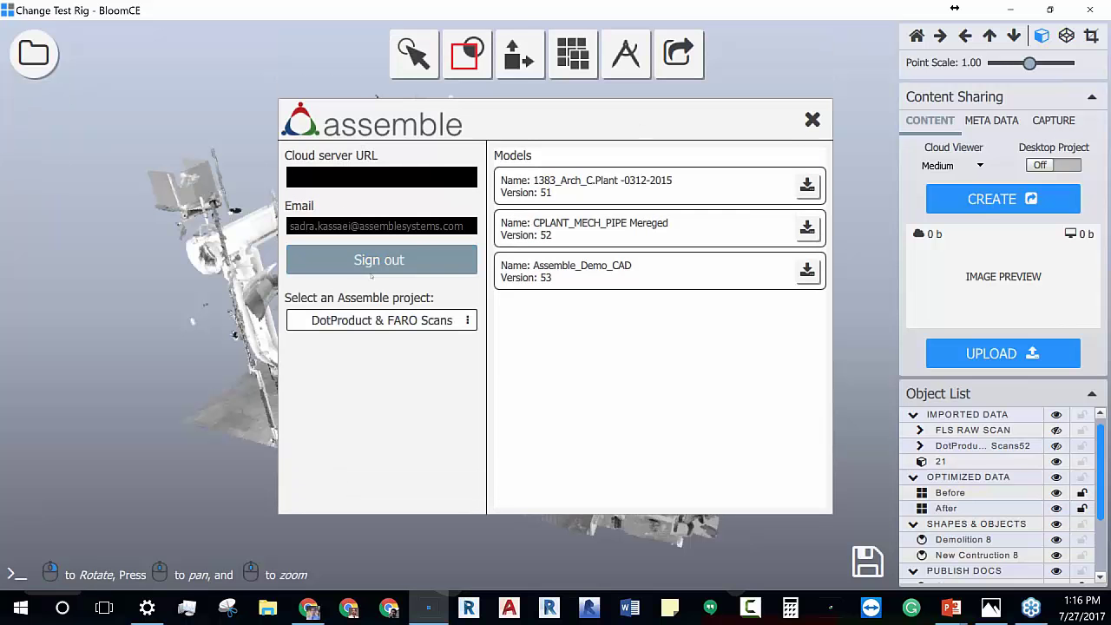
left_click(466, 322)
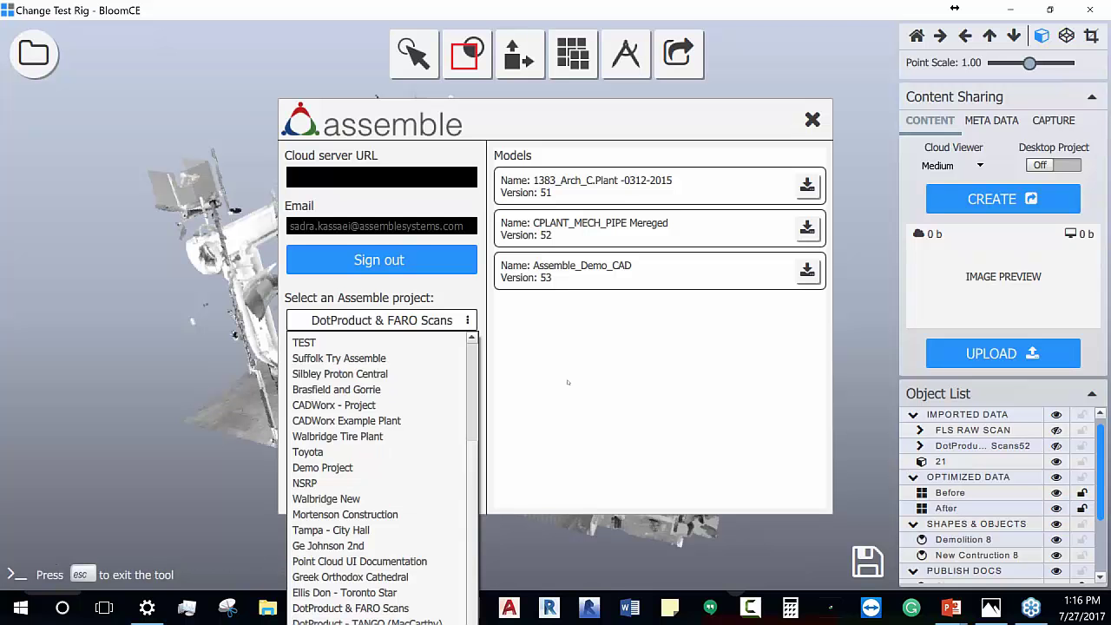
left_click(693, 295)
left_click(814, 121)
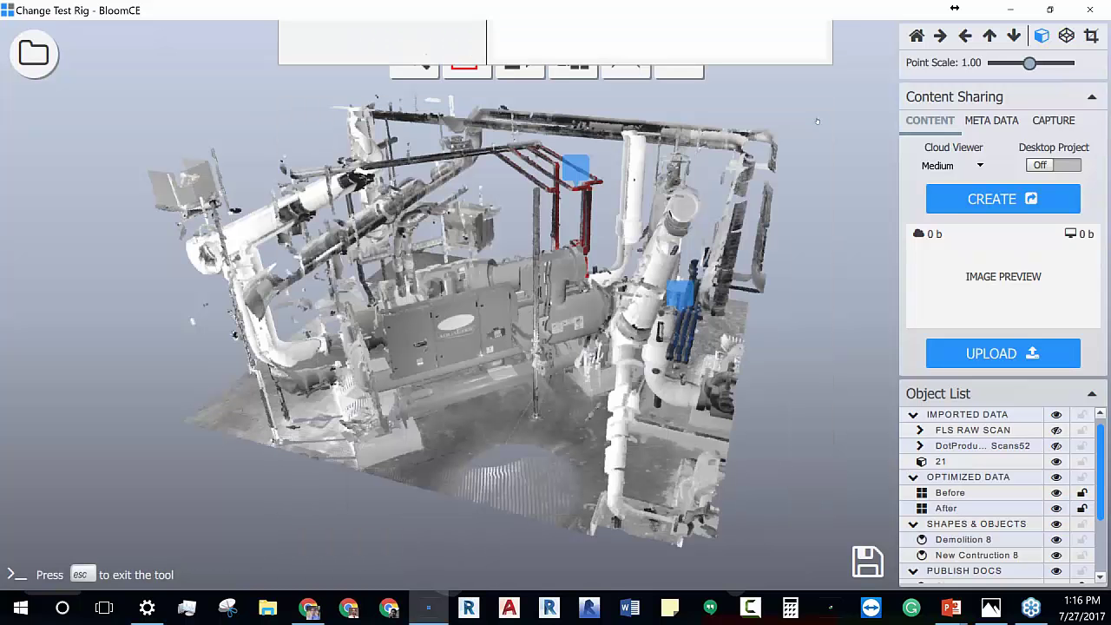
- Set the cloud viewer size to Large and create the web view from a lower viewing angle
left_click(955, 165)
left_click(962, 221)
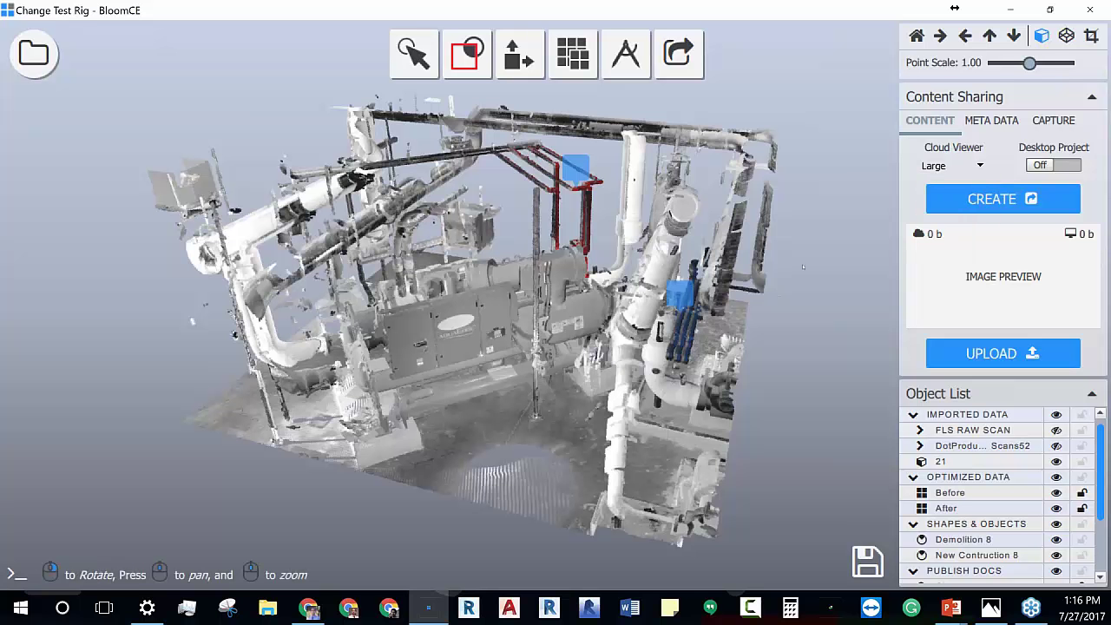
left_click_drag(783, 271, 820, 253)
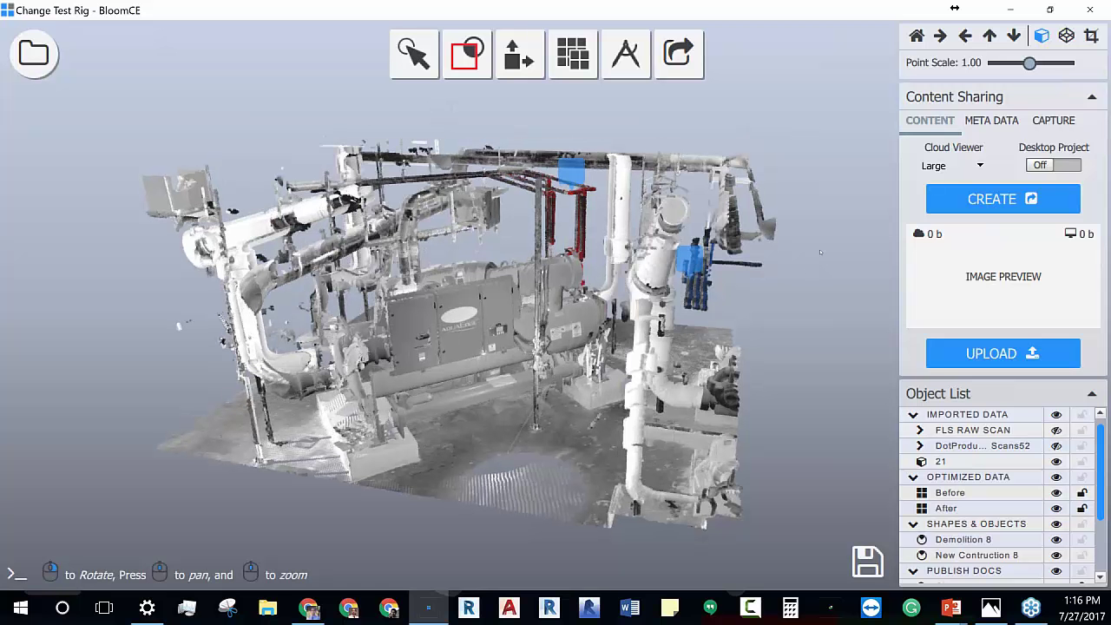
left_click(1003, 199)
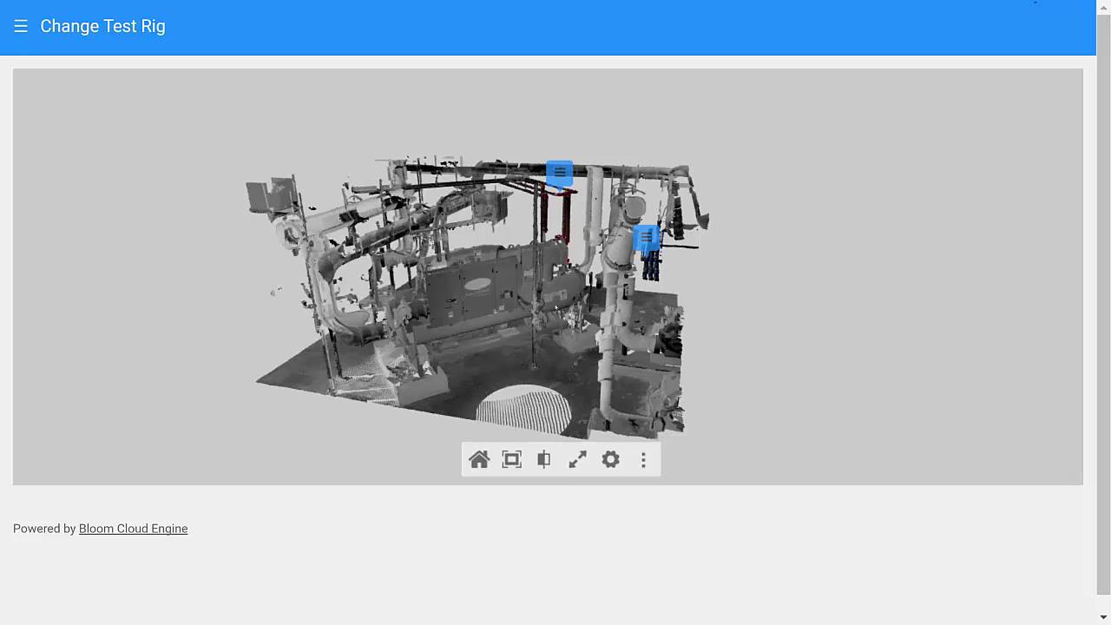
- Examine the removed and new piping in the generated web view and check the marker notes
scroll(537, 265, "up", 5)
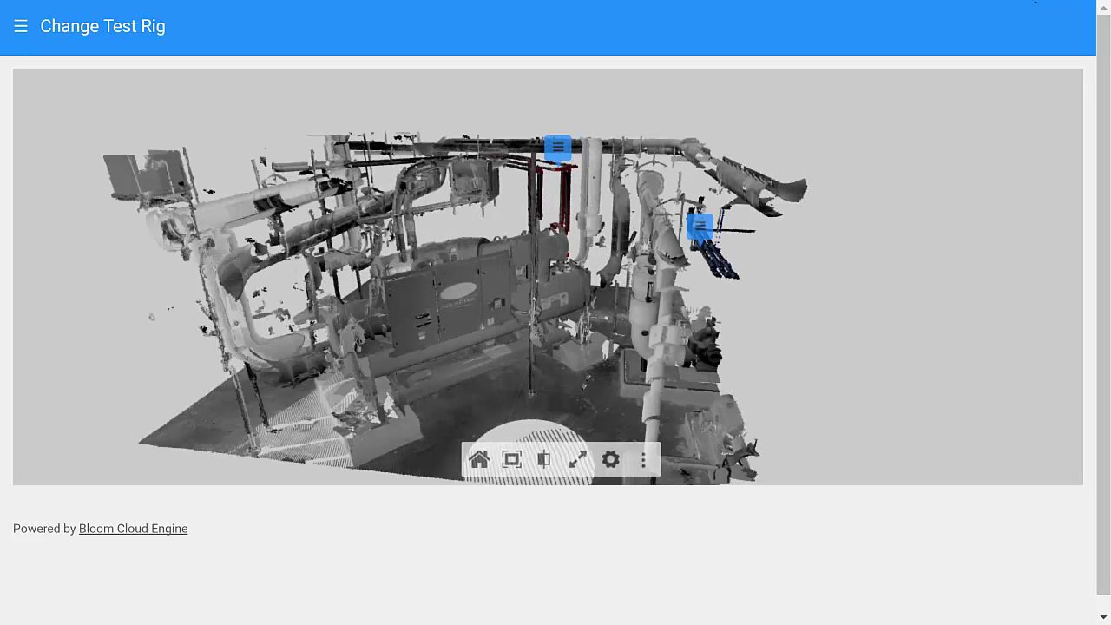
left_click_drag(507, 299, 432, 296)
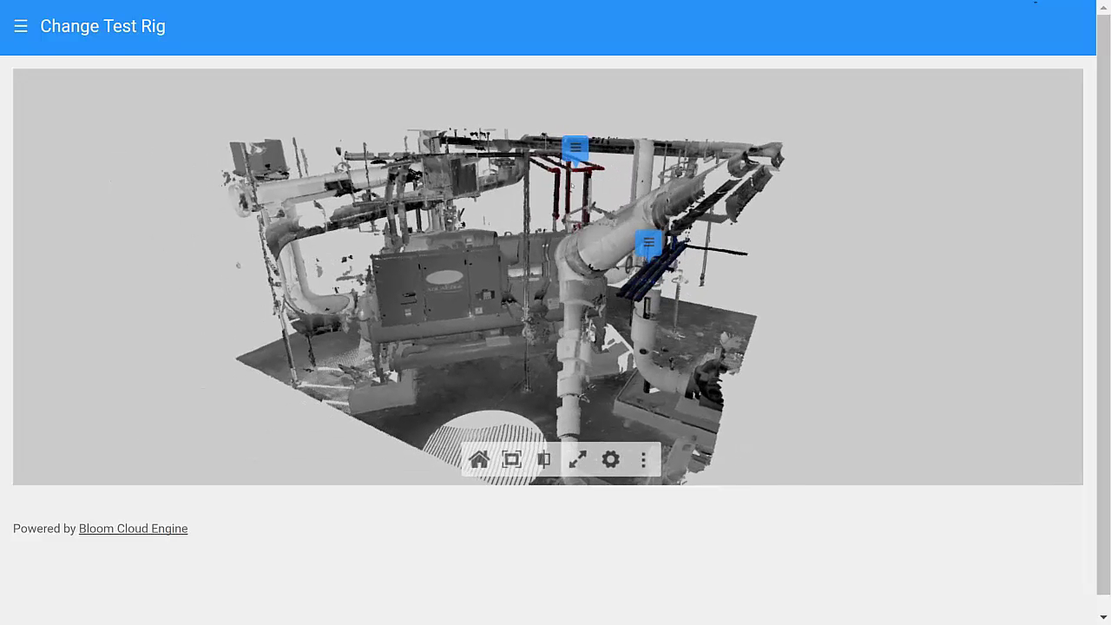
left_click(573, 146)
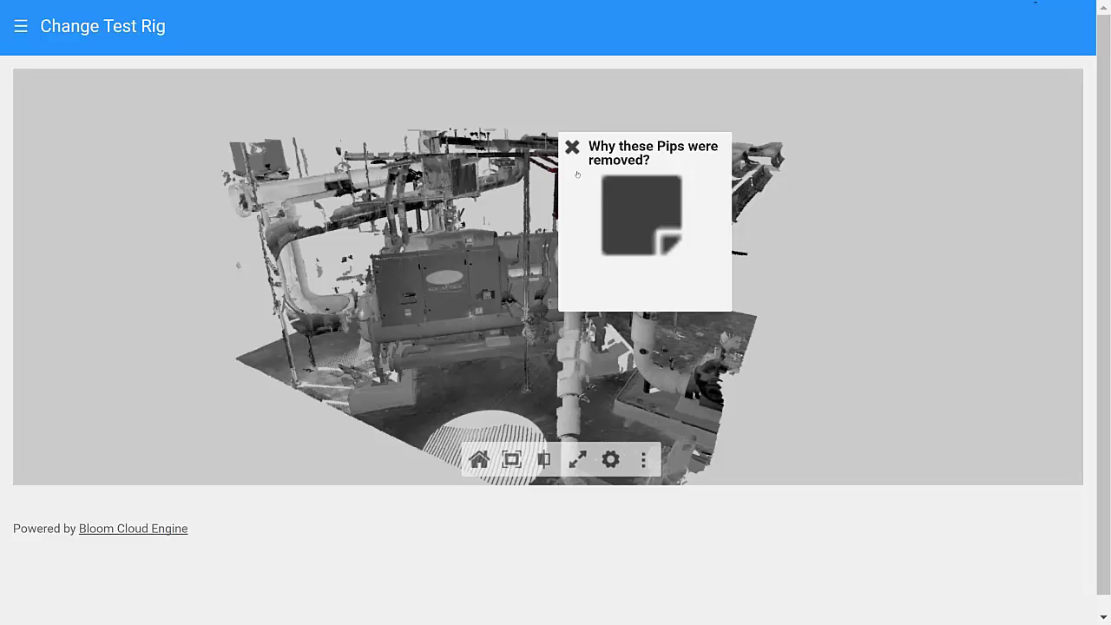
left_click(572, 149)
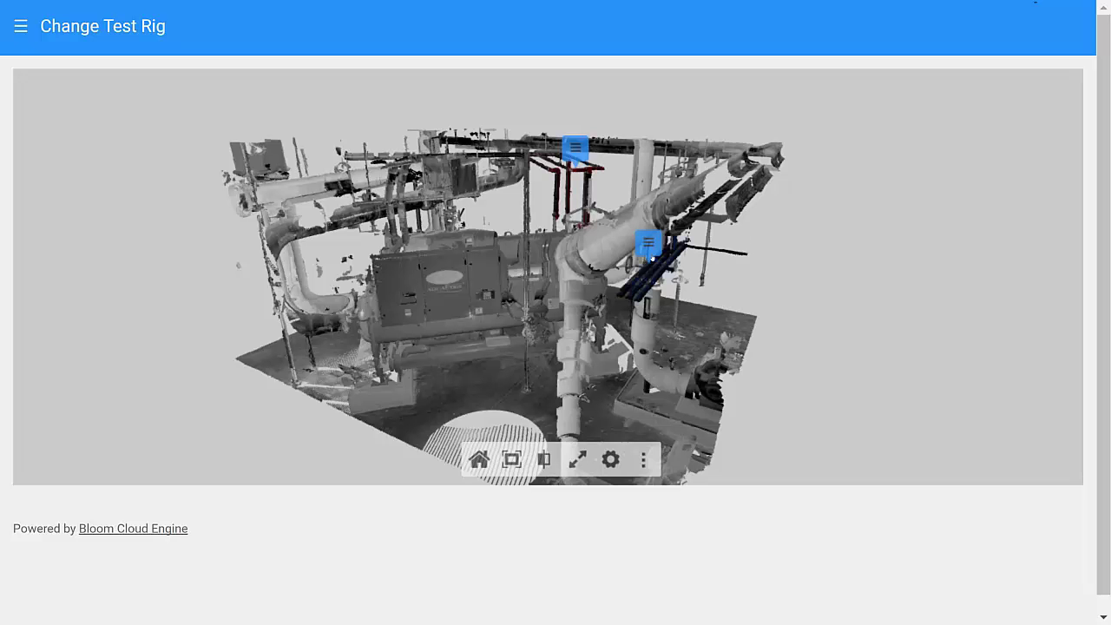
left_click(649, 246)
left_click(643, 244)
left_click_drag(549, 242, 570, 227)
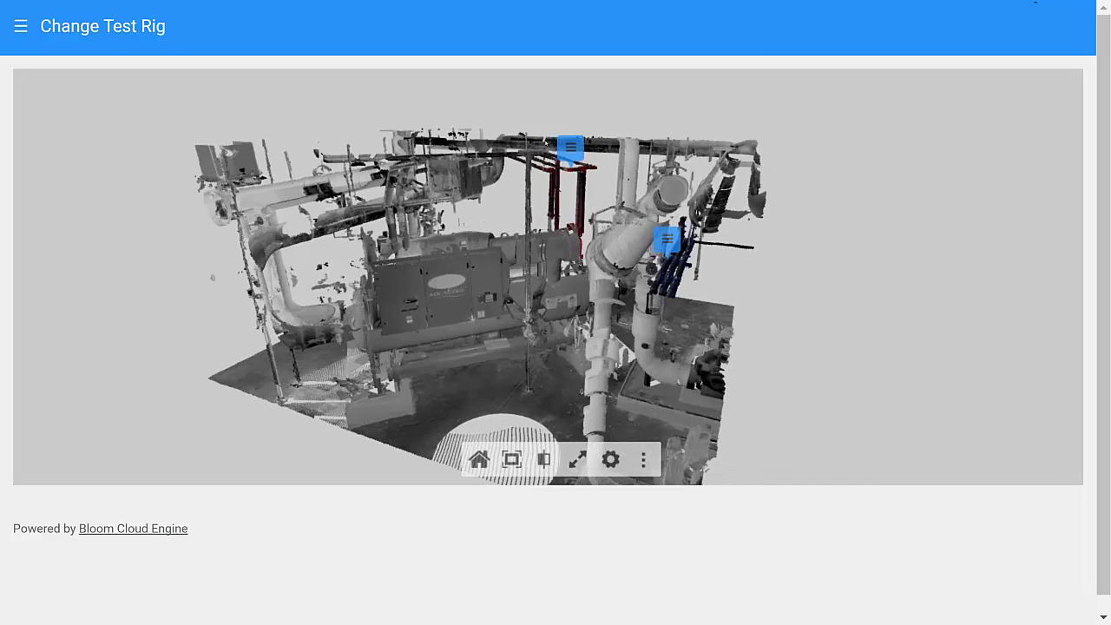
scroll(570, 226, "up", 2)
scroll(566, 166, "up", 2)
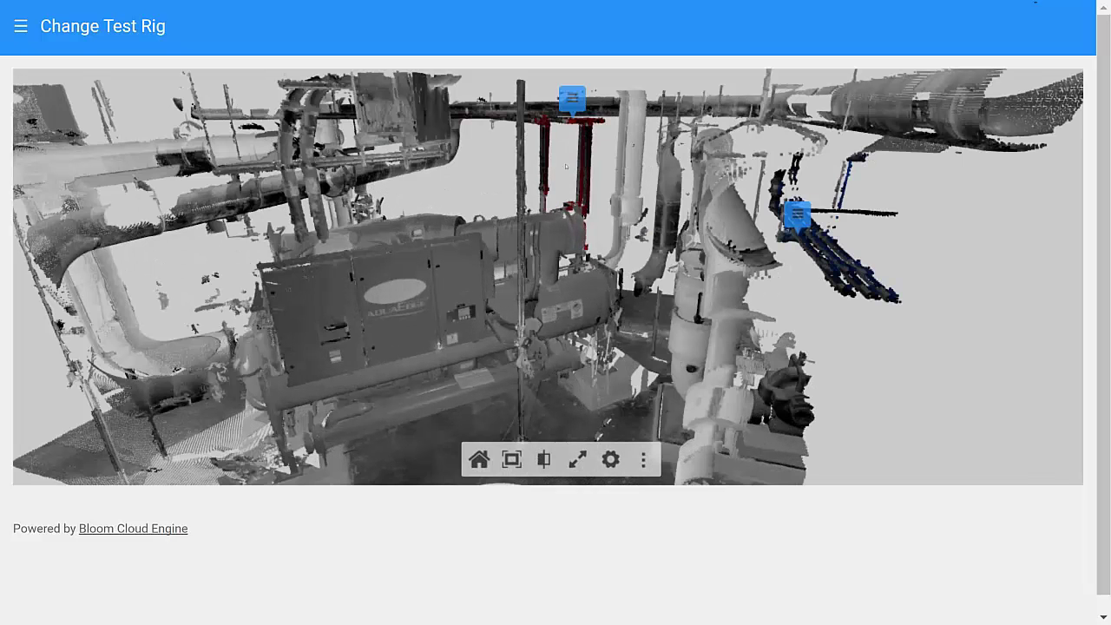
mouse_move(565, 166)
left_mouse_down()
mouse_move(653, 201)
mouse_move(540, 230)
left_mouse_up()
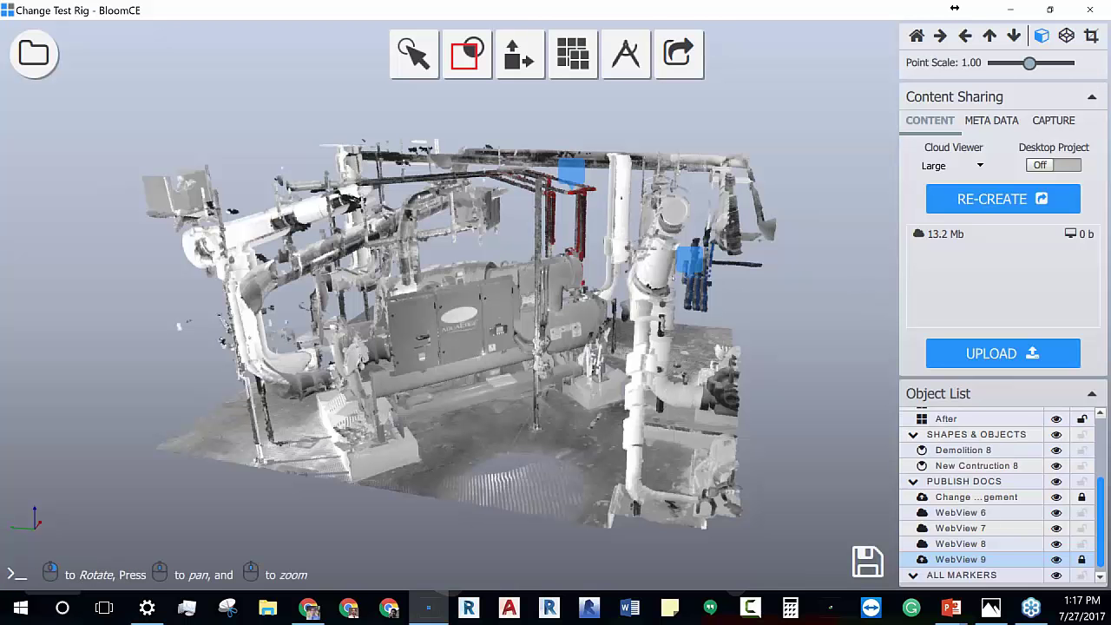
- Switch to Assemble in the browser and show the DotProduct & FARO Scans project's Pump room view in full screen
key("alt+Tab")
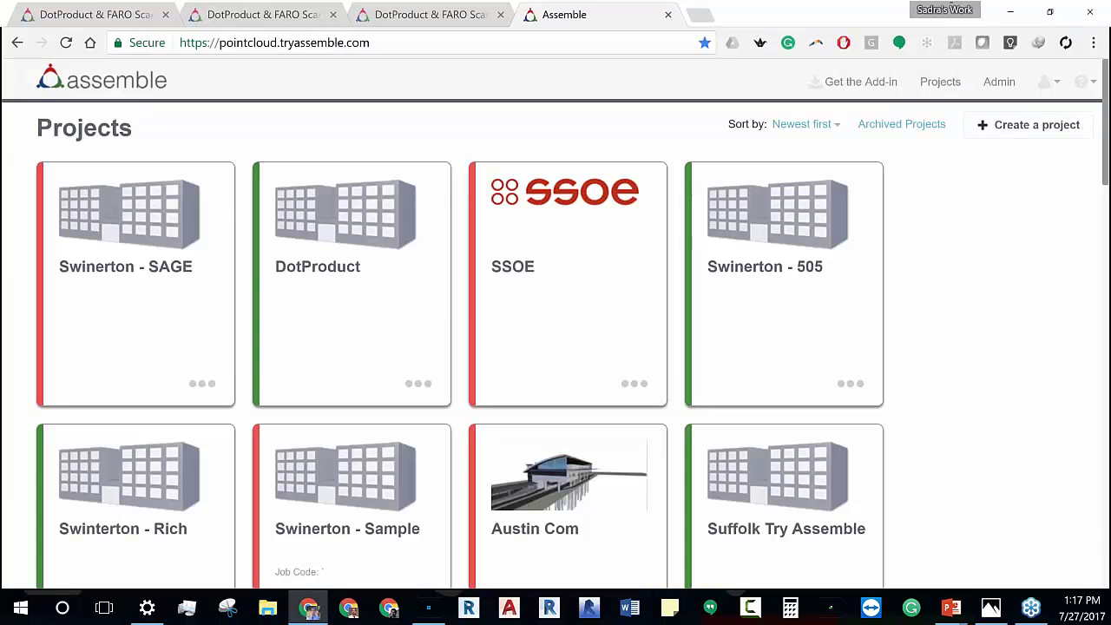
left_click(75, 11)
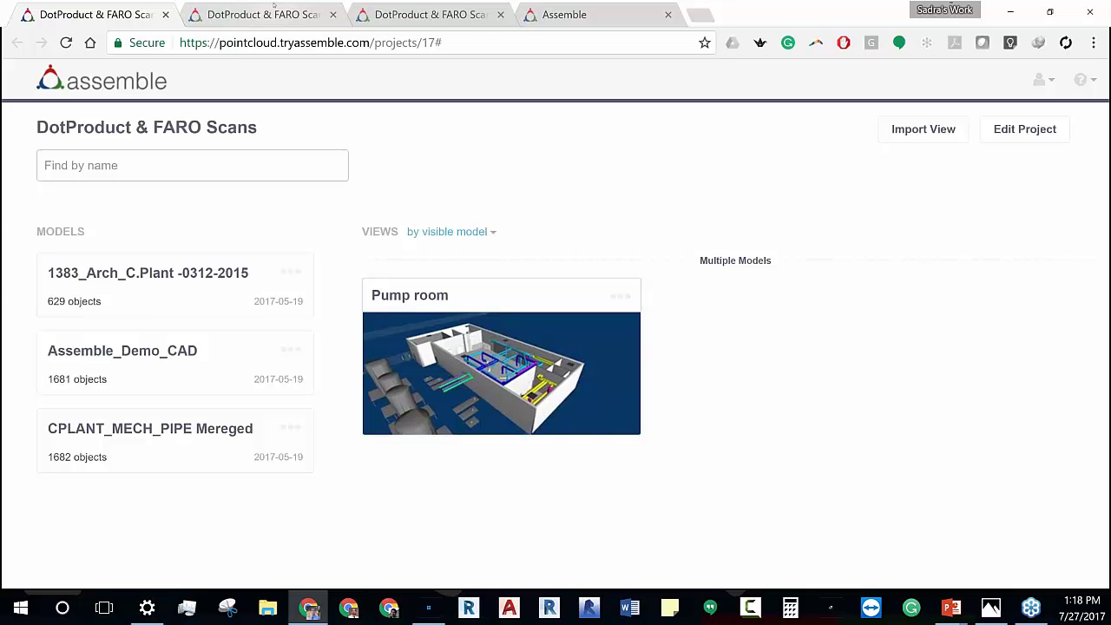
left_click(272, 17)
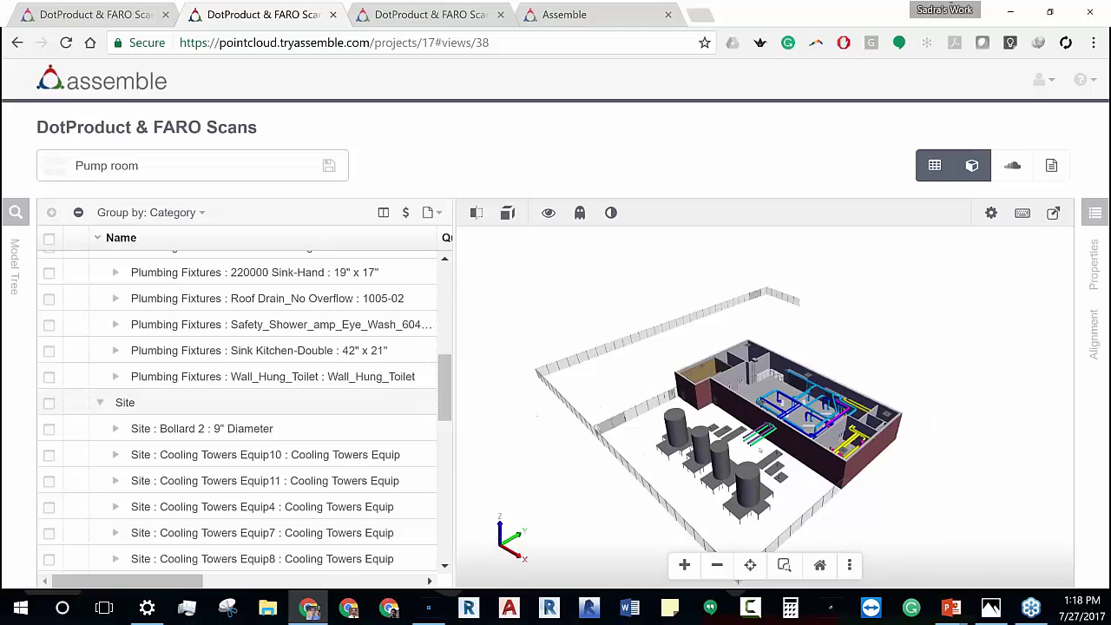
key("F11")
- Widen the Pump room object table and bring its Quantity, Unit and Model Name columns into view
scroll(193, 369, "down", 3)
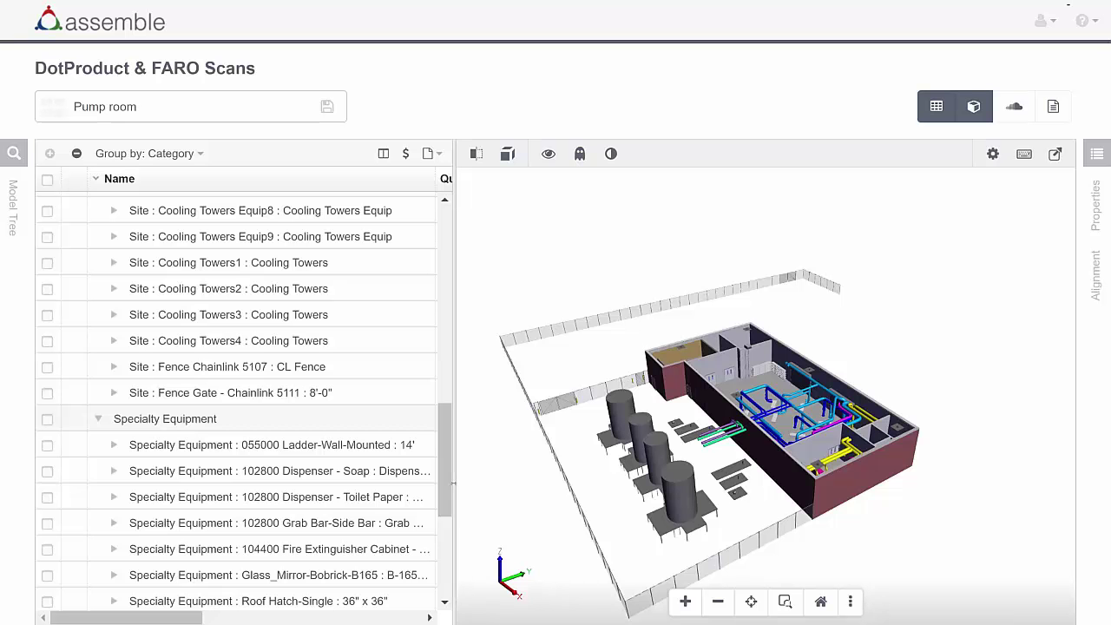
left_click_drag(452, 483, 498, 484)
scroll(828, 416, "up", 5)
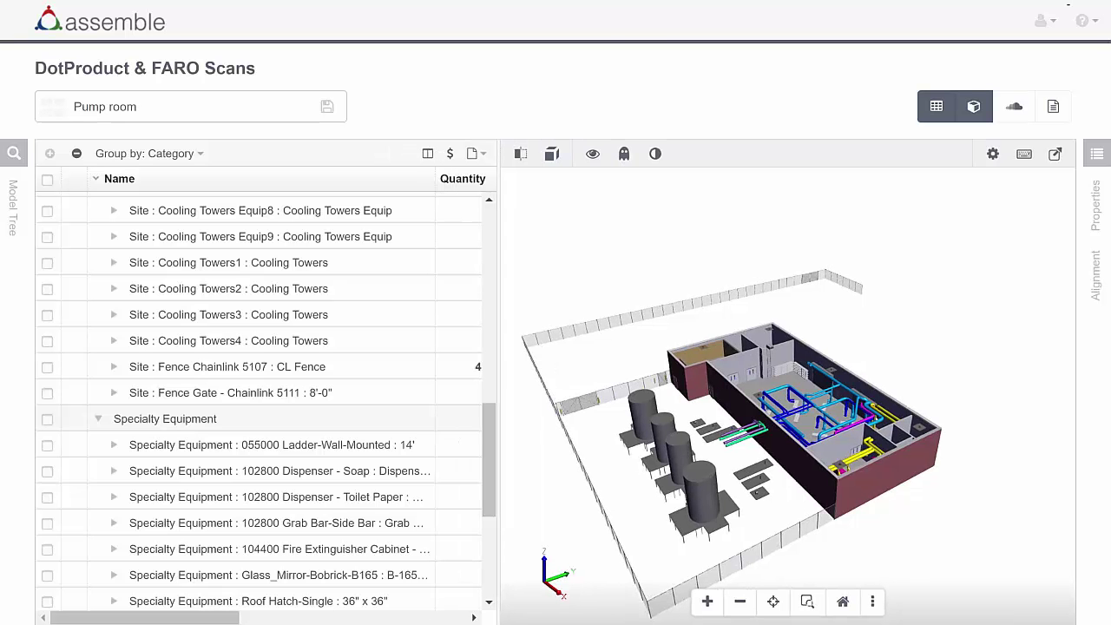
scroll(828, 419, "up", 2)
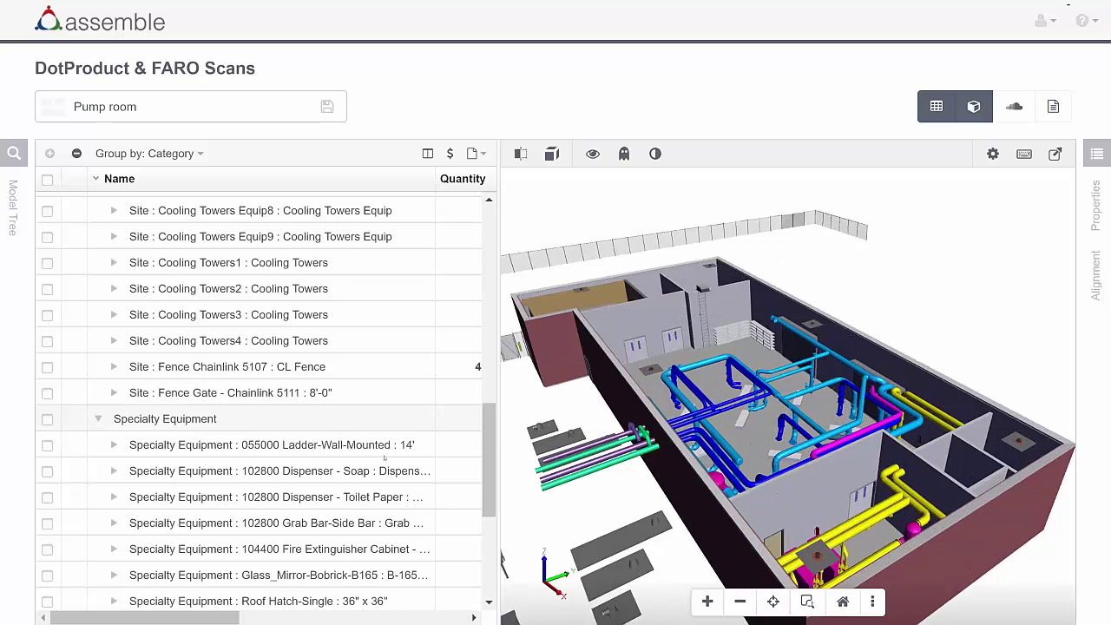
left_click_drag(188, 617, 315, 617)
- Select the building's floor in the 3D model and open its properties
scroll(807, 423, "up", 2)
scroll(807, 422, "down", 4)
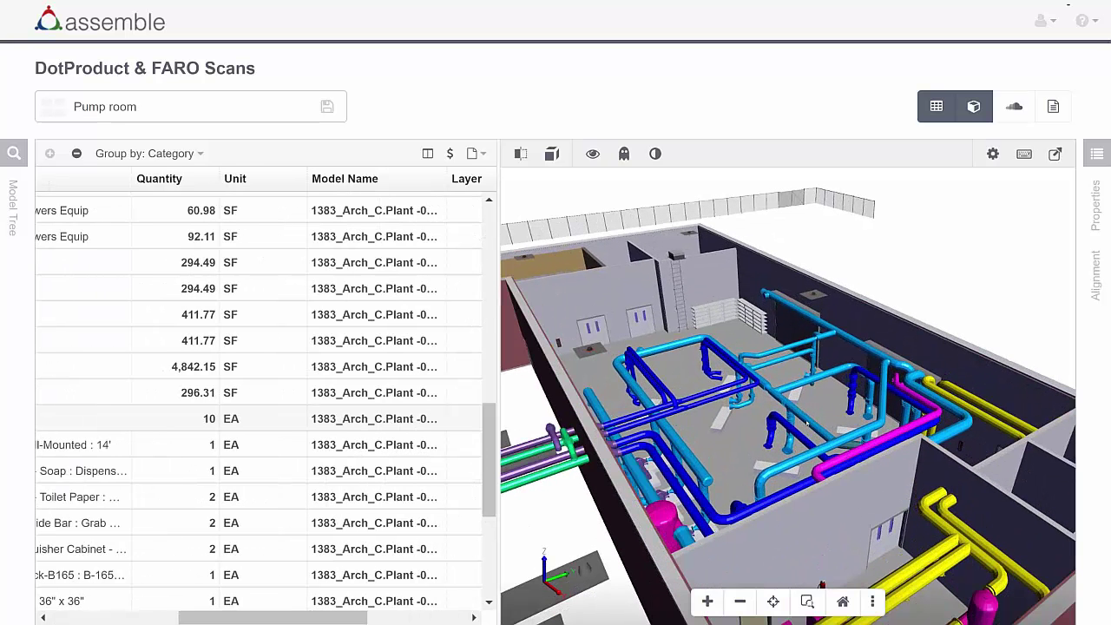
scroll(781, 425, "down", 3)
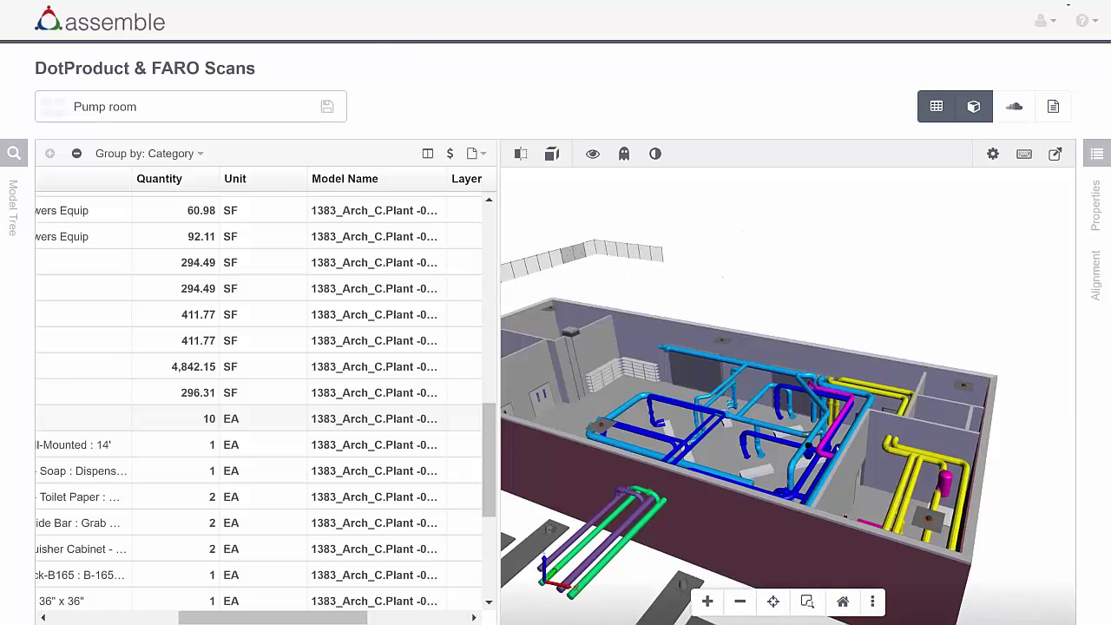
left_click(745, 425)
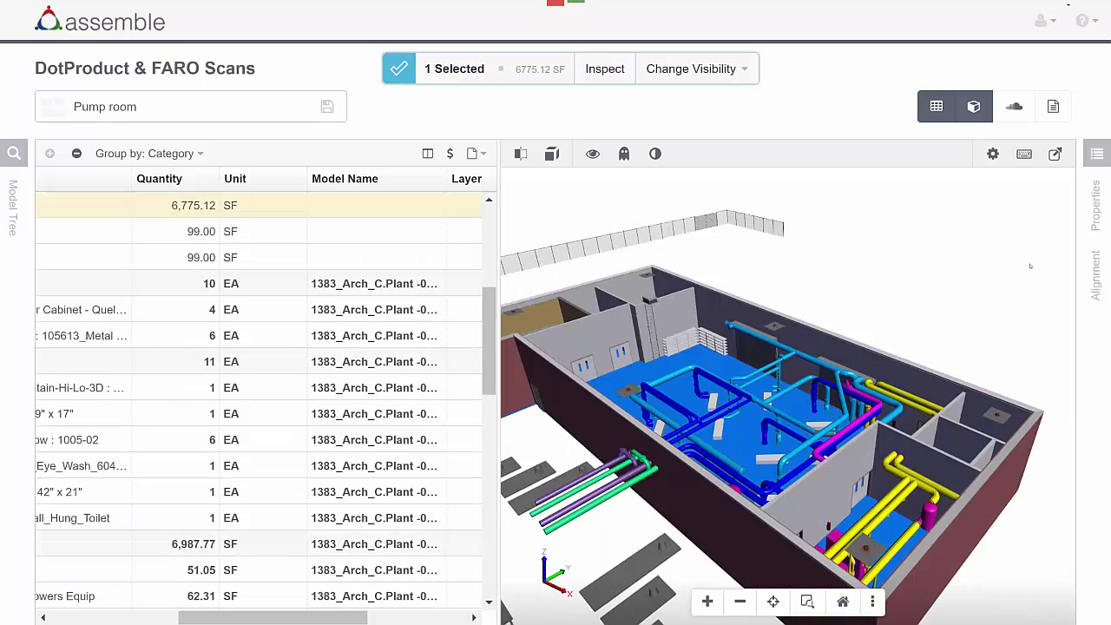
left_click(1096, 209)
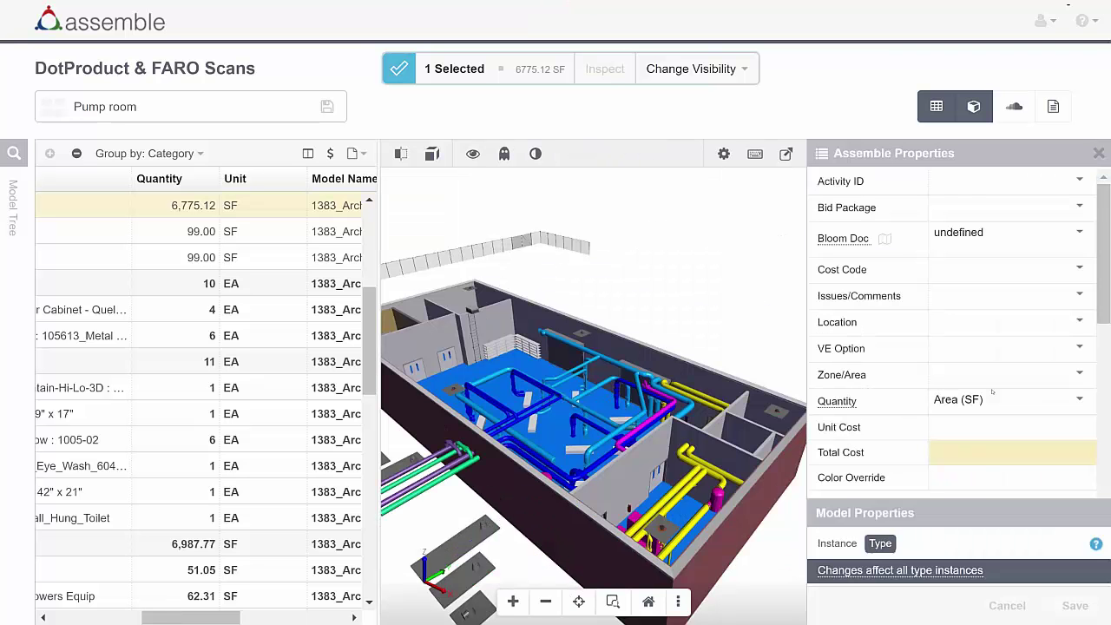
- Review the selected floor's Assemble and model properties, from Activity ID down to the Construction and Identity Data groups
scroll(993, 391, "down", 2)
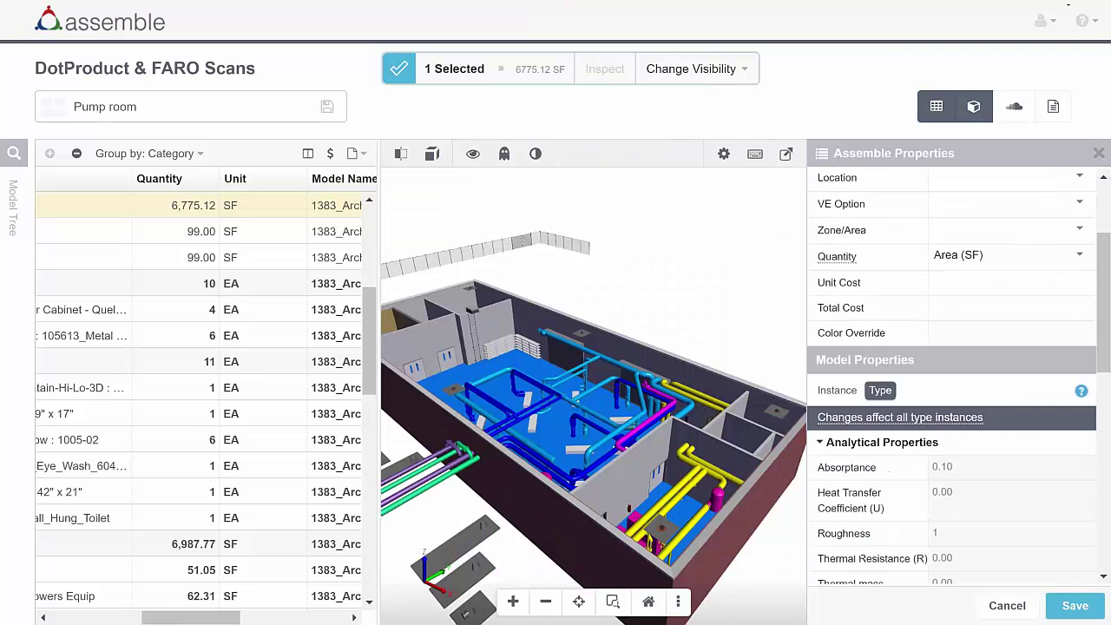
scroll(948, 213, "up", 1)
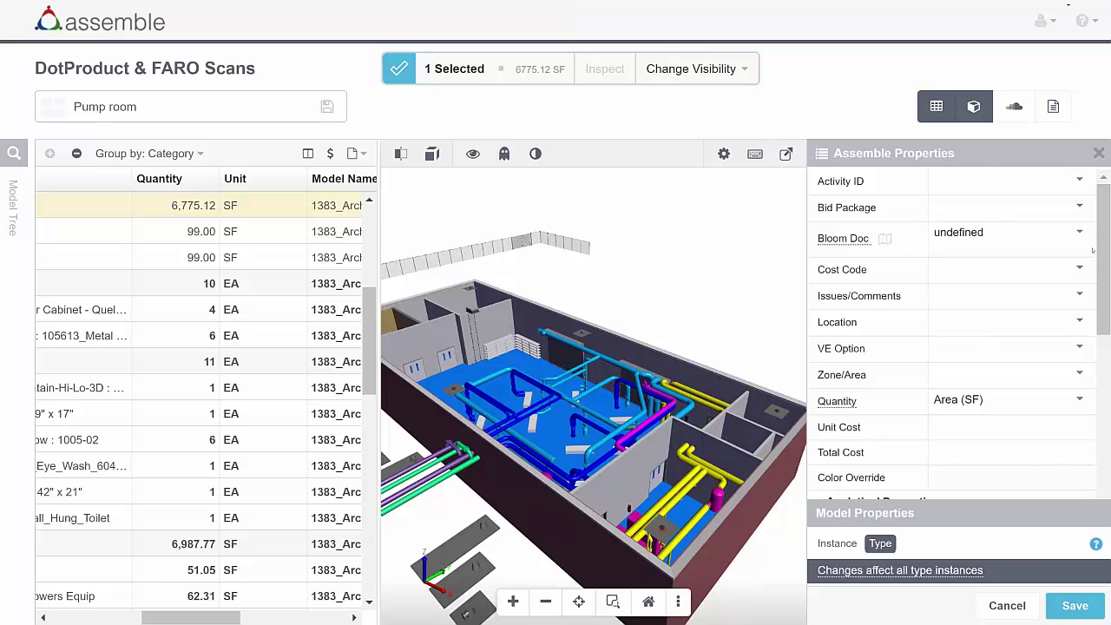
scroll(1055, 217, "down", 3)
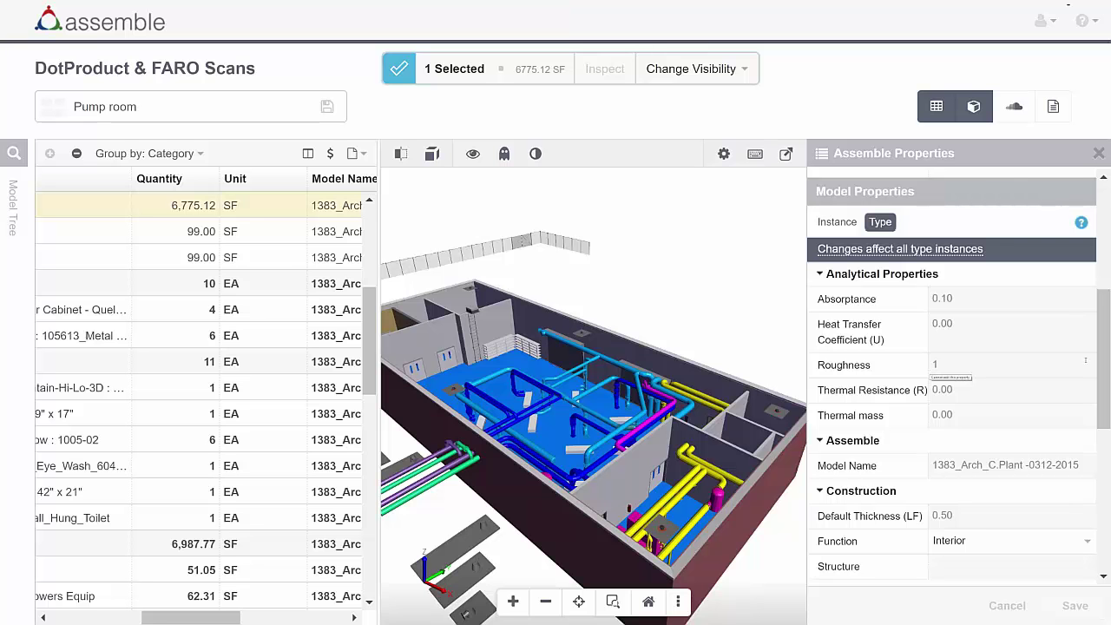
scroll(998, 313, "down", 2)
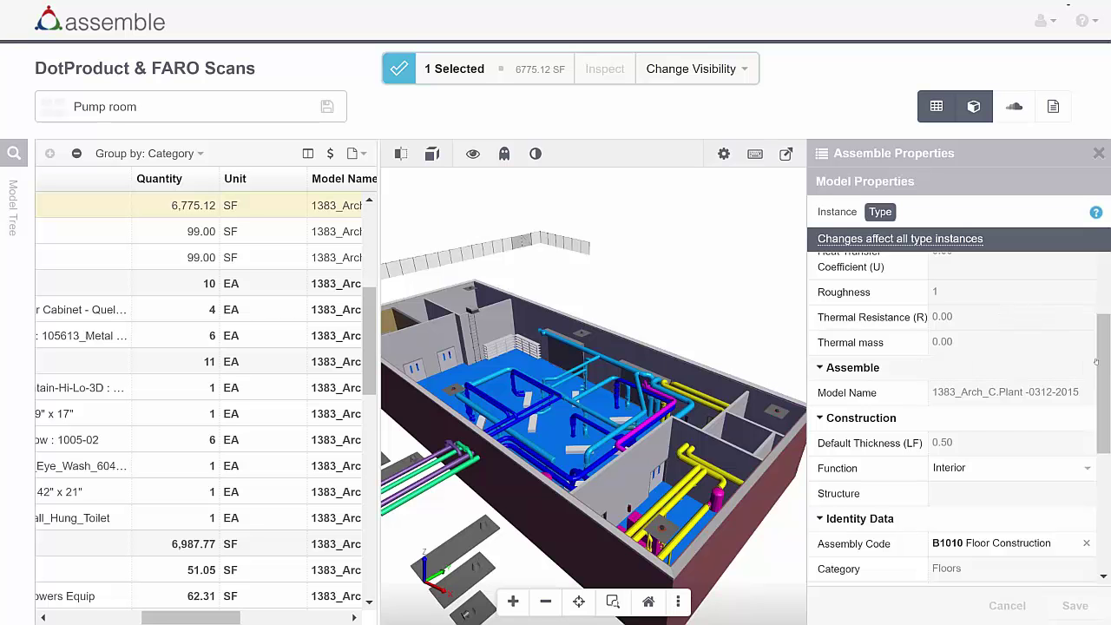
left_click_drag(1096, 362, 1097, 245)
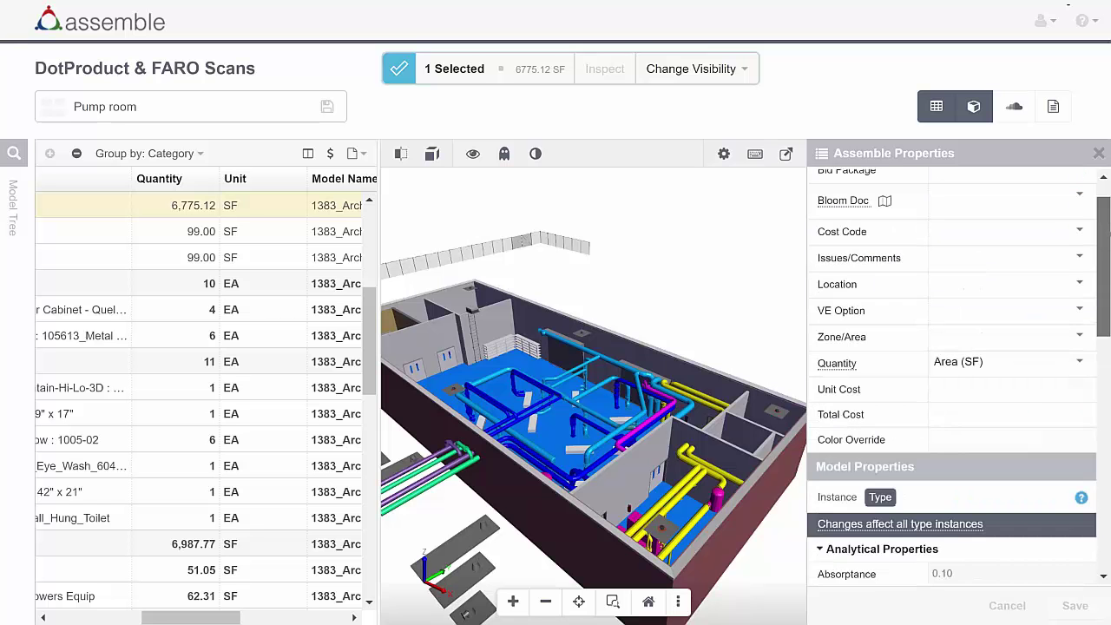
scroll(899, 216, "up", 1)
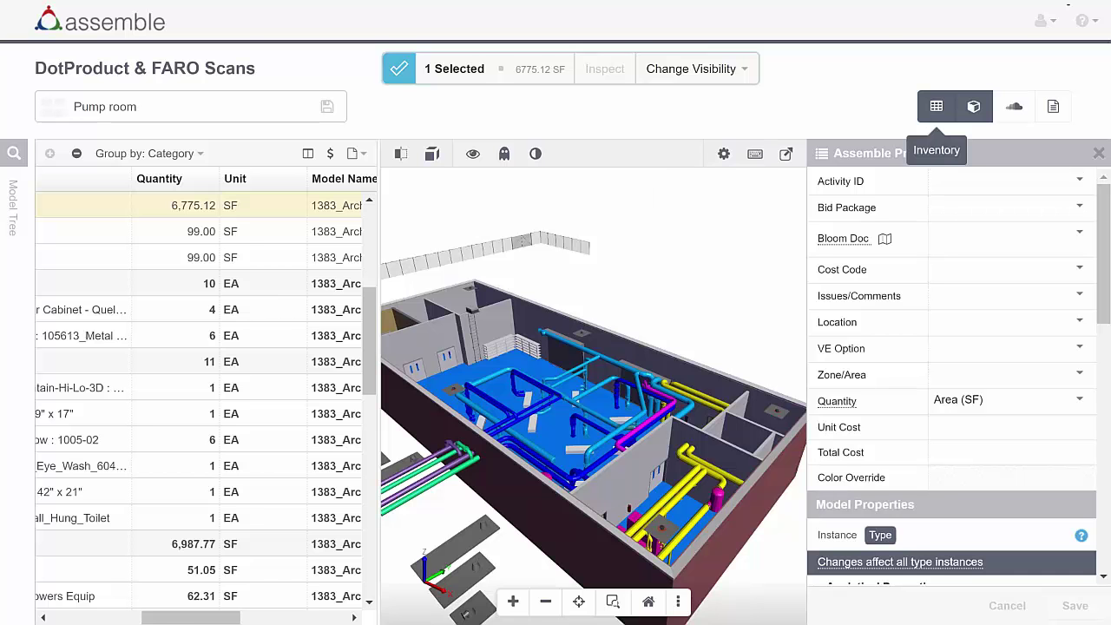
- Hide the inventory table and set the selected floor's Bloom Doc property to Faro Scan
left_click(935, 106)
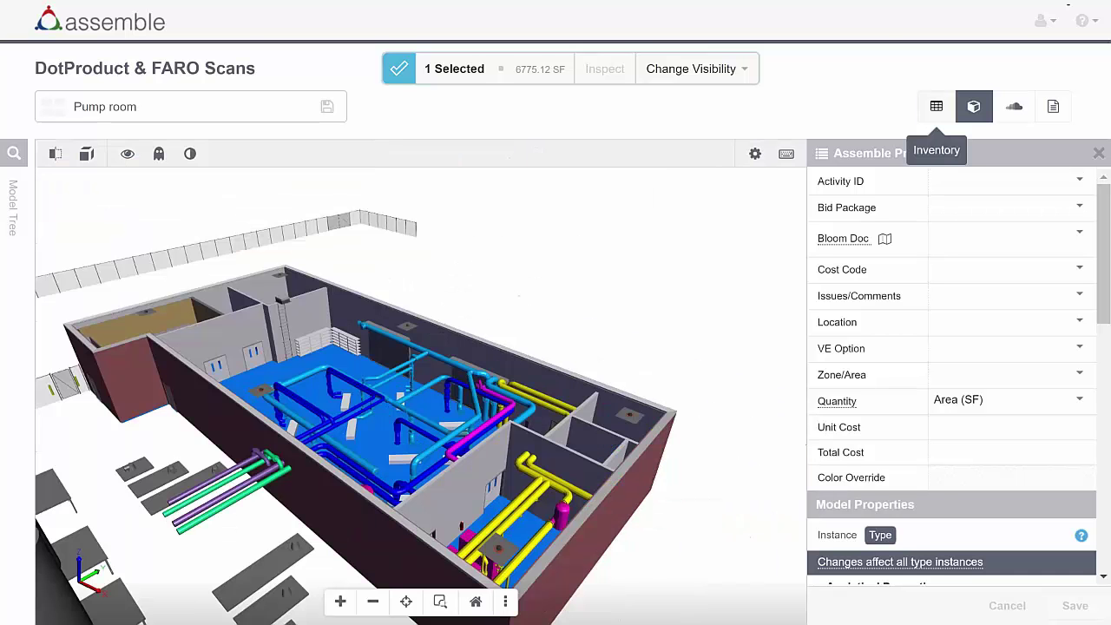
left_click(1086, 240)
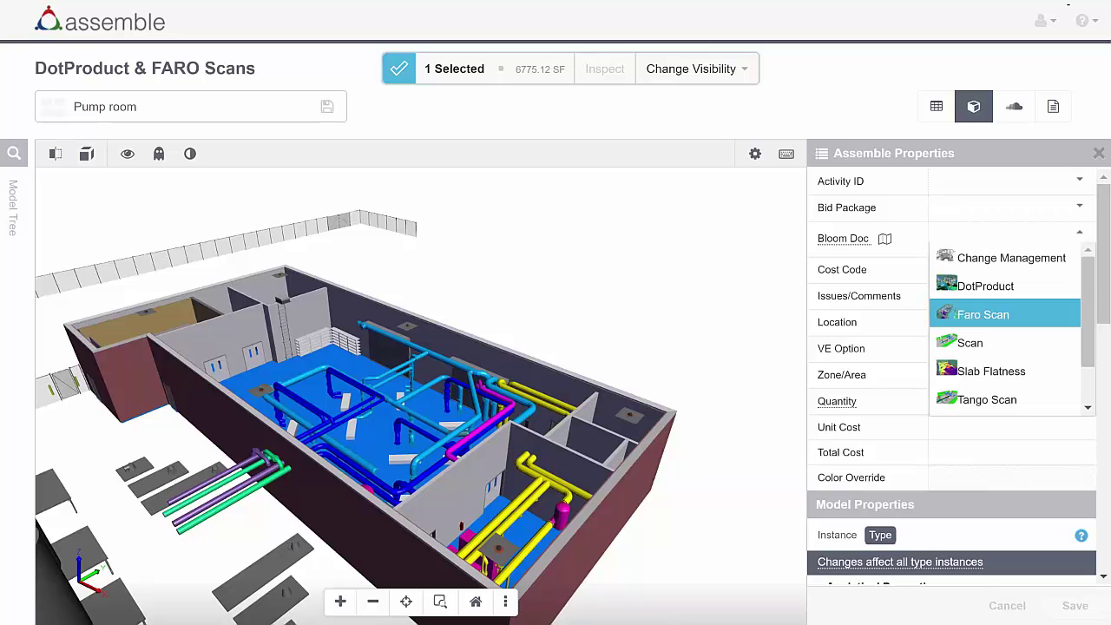
left_click(983, 314)
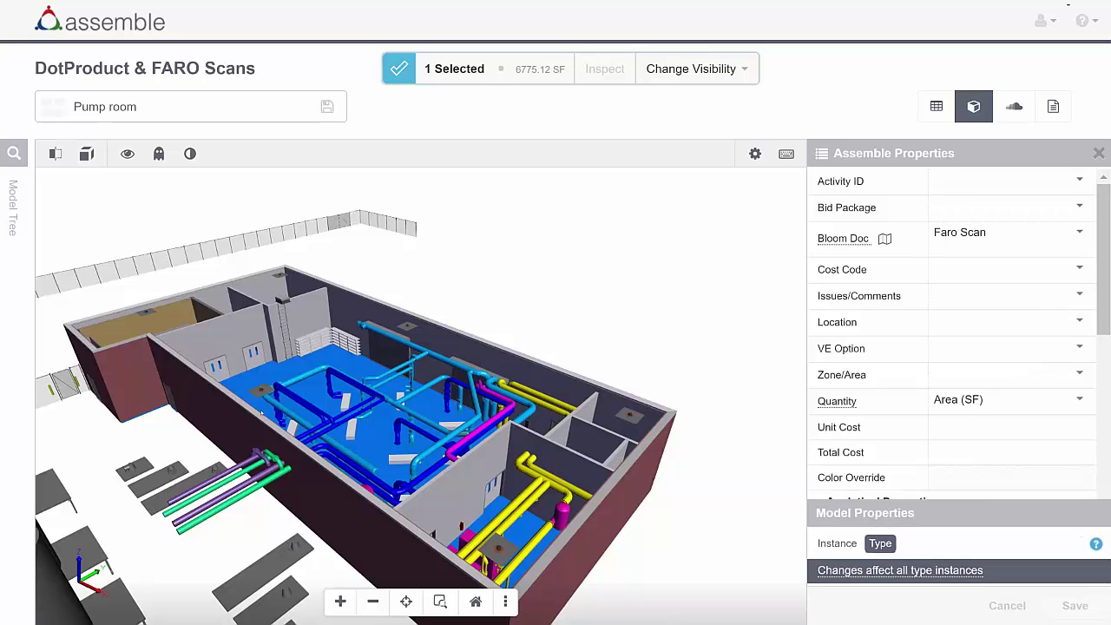
left_click(1081, 238)
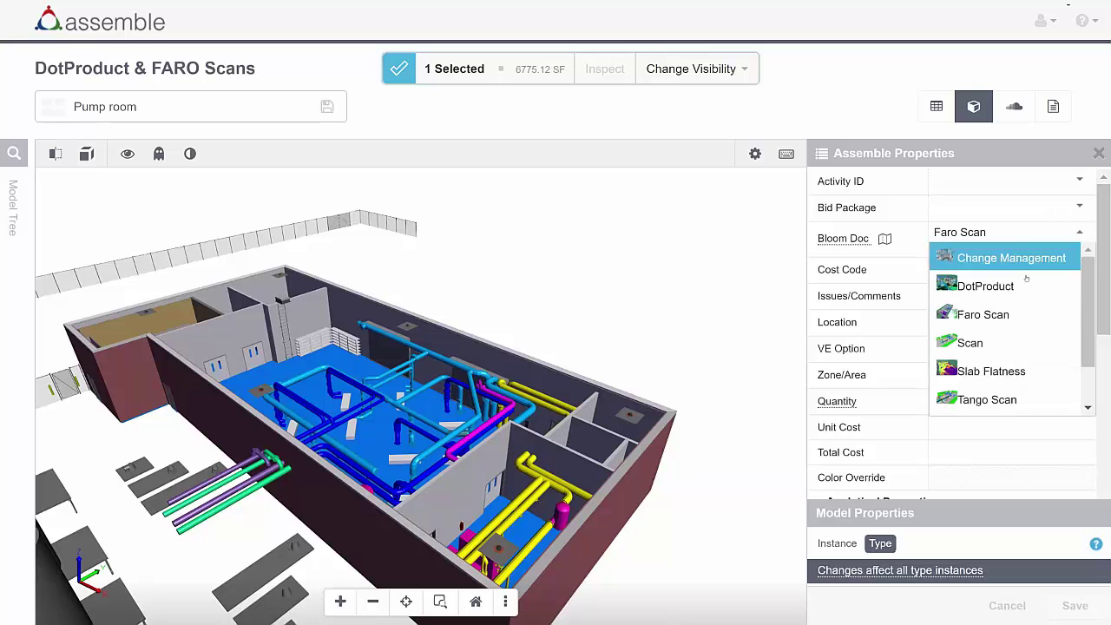
left_click(985, 314)
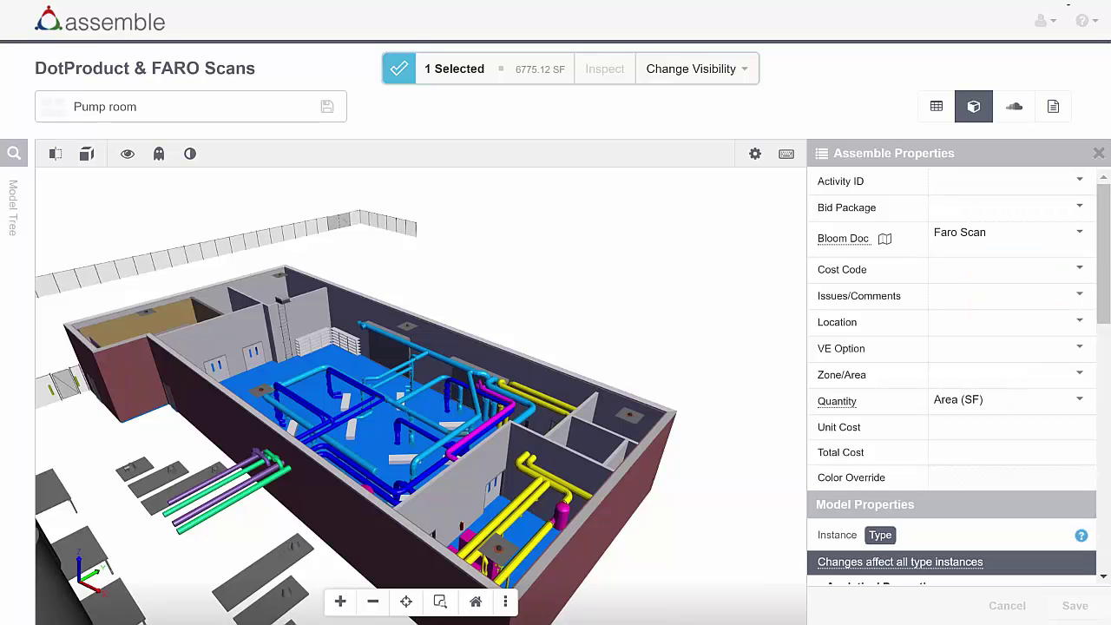
- Open the linked Faro Scan view, browse the available Bloom Doc options, and examine the pump room piping up close
left_click(884, 238)
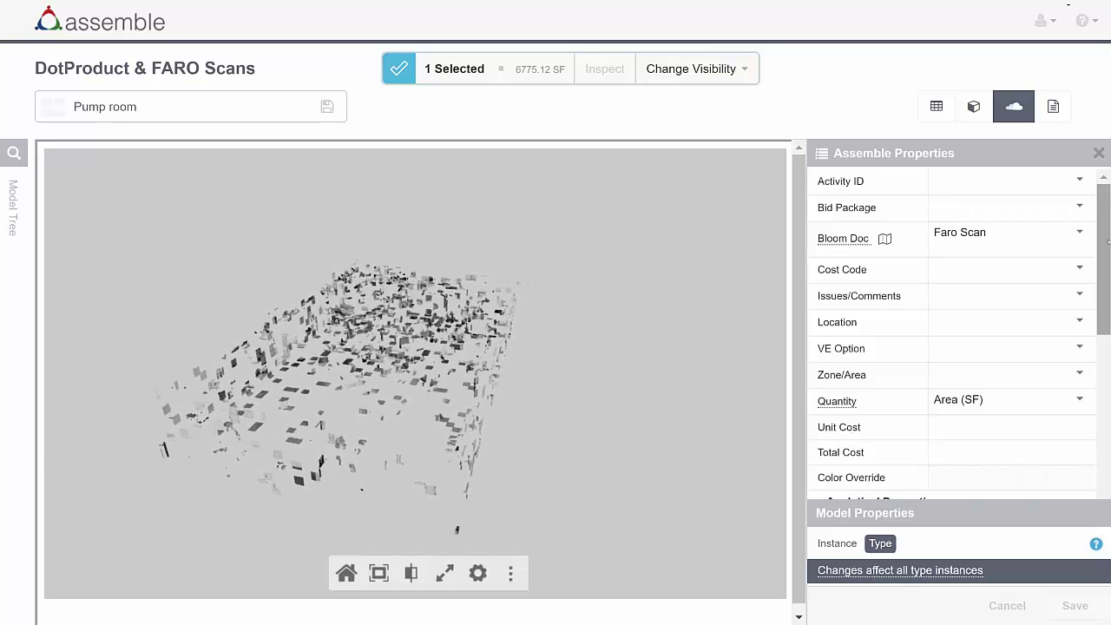
left_click(1041, 232)
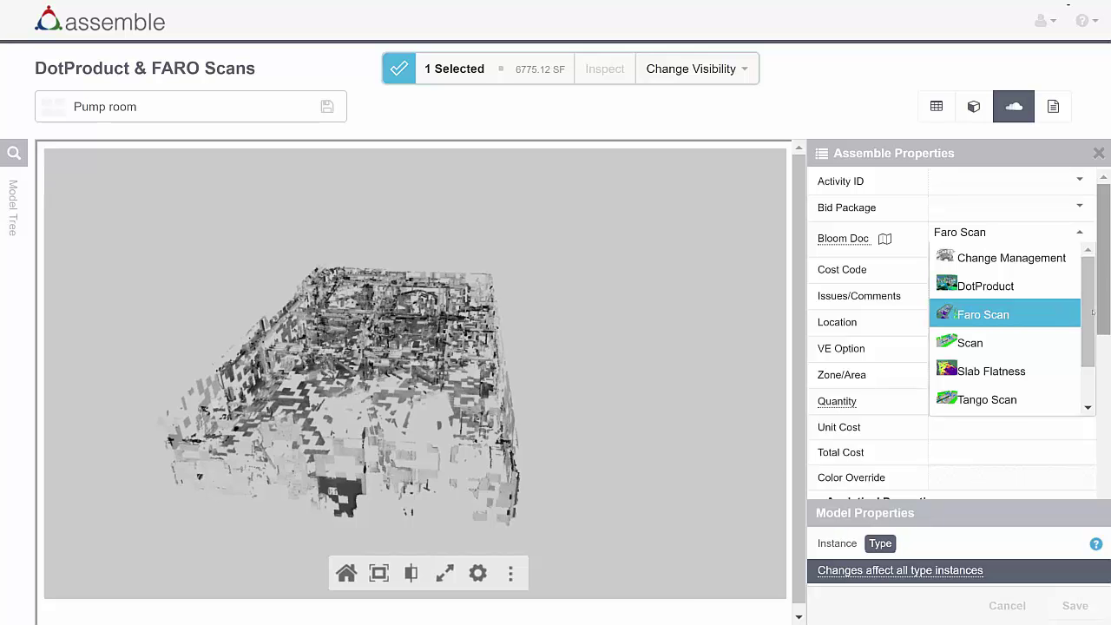
scroll(1006, 314, "down", 1)
key("Up")
key("Up")
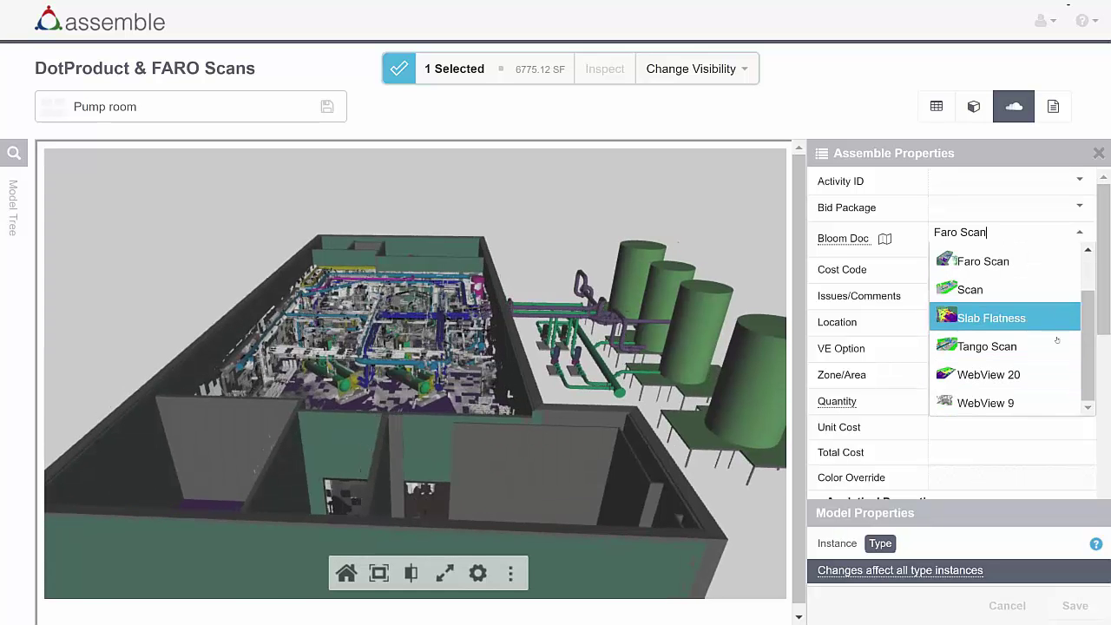
key("Down")
left_click_drag(290, 349, 357, 367)
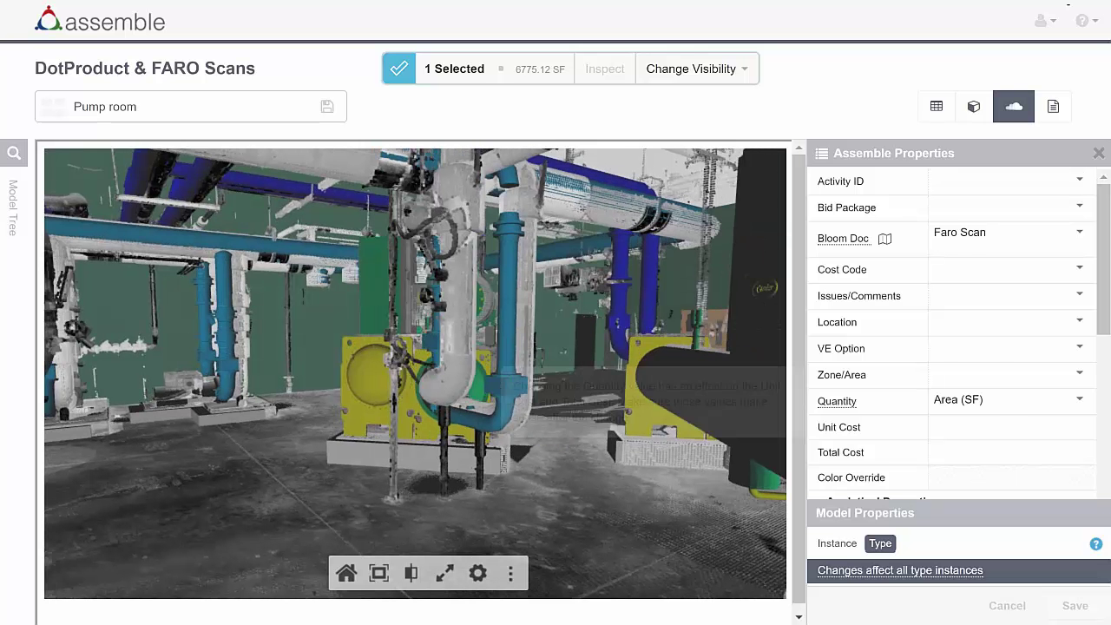
- Set the floor's Bloom Doc to Slab Flatness and check the deviation markers on the slab's colour map
left_click(1078, 233)
left_click(1046, 322)
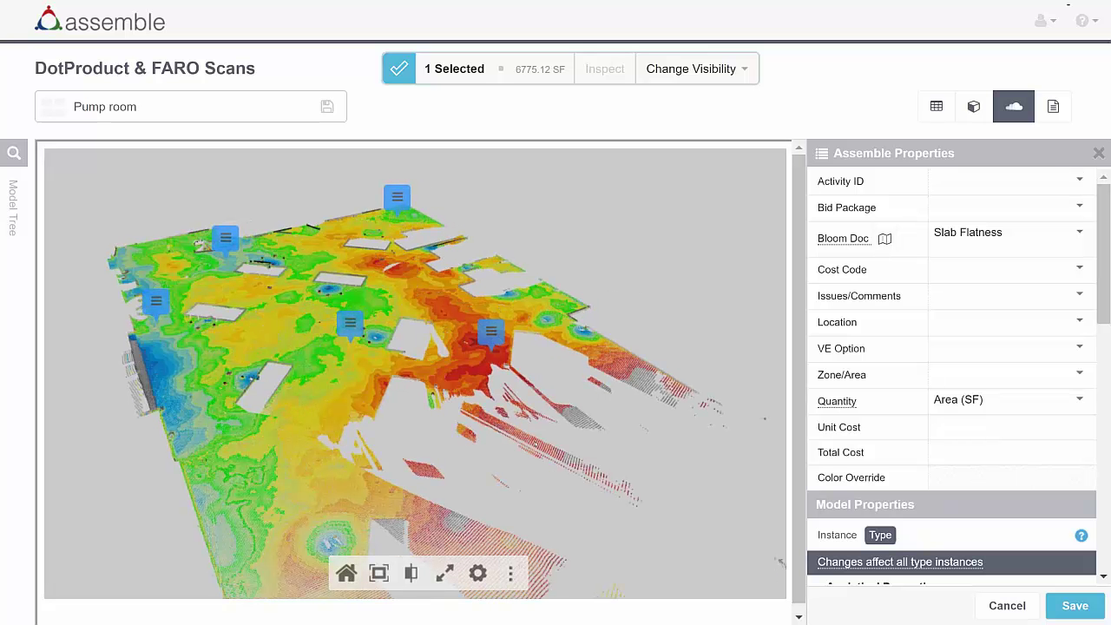
left_click_drag(540, 436, 524, 416)
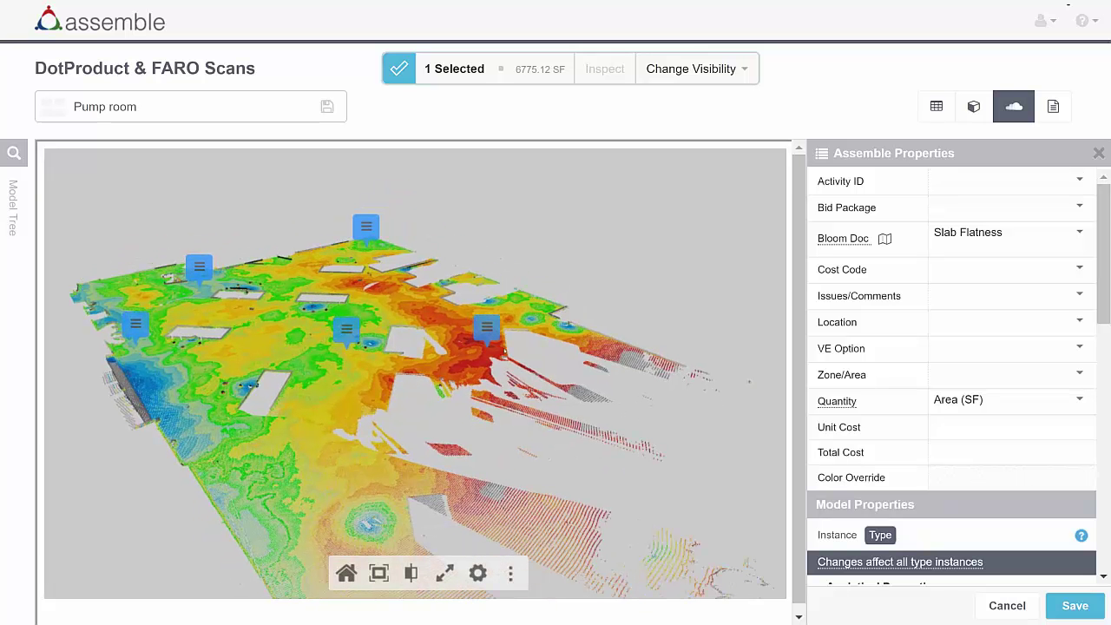
left_click(486, 328)
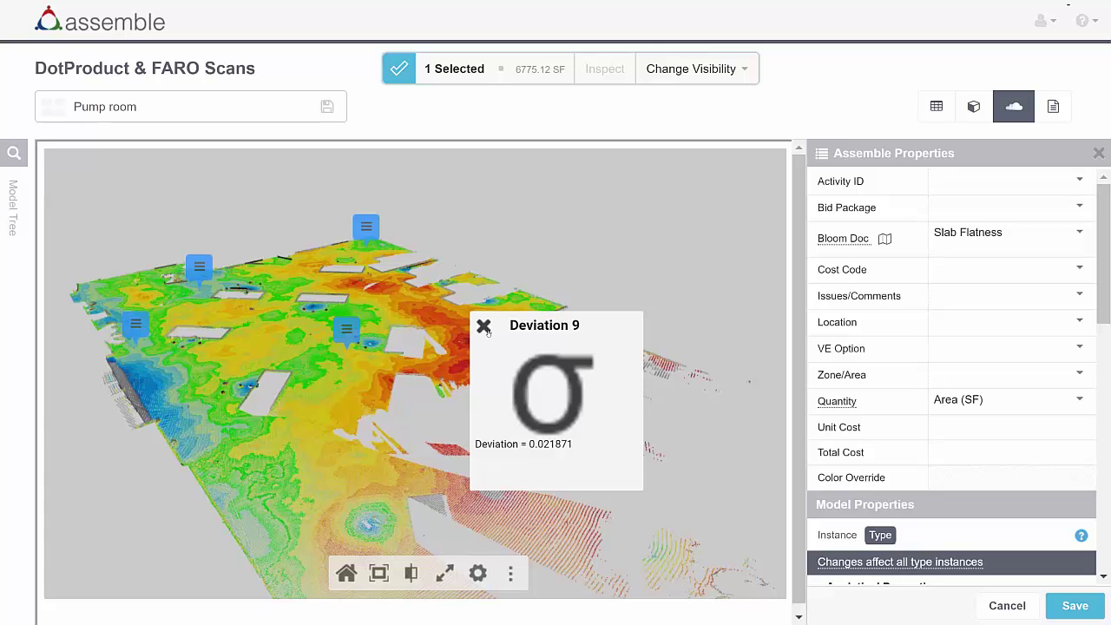
left_click(484, 327)
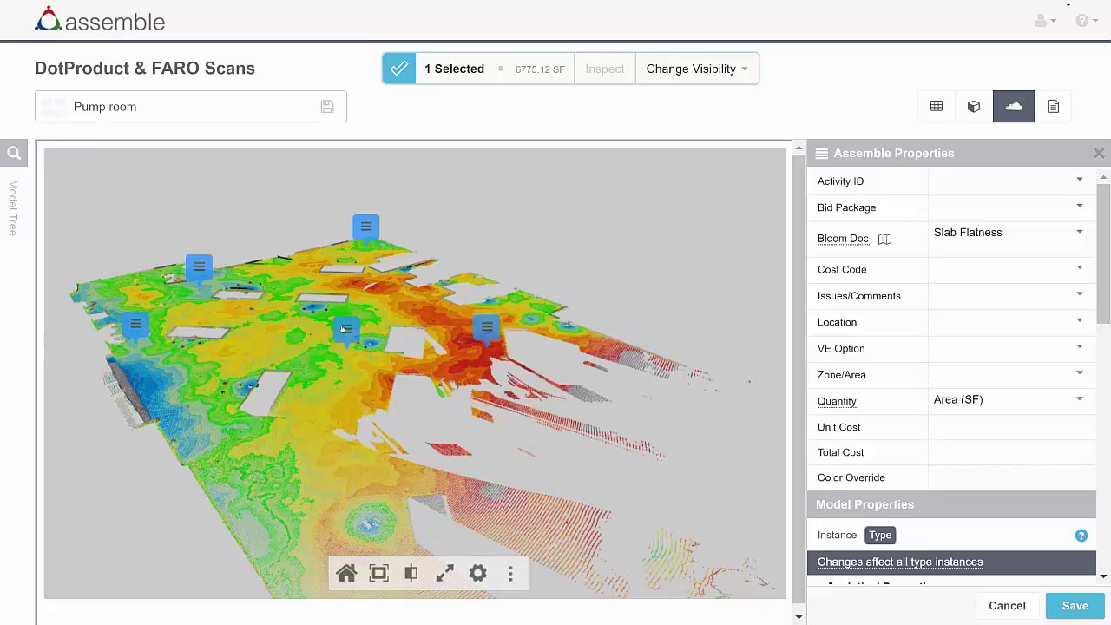
left_click(344, 329)
left_click(342, 325)
left_click_drag(231, 388, 266, 419)
- Set the floor's Bloom Doc property to Change Management
left_click(1078, 233)
left_click_drag(1085, 318, 1086, 283)
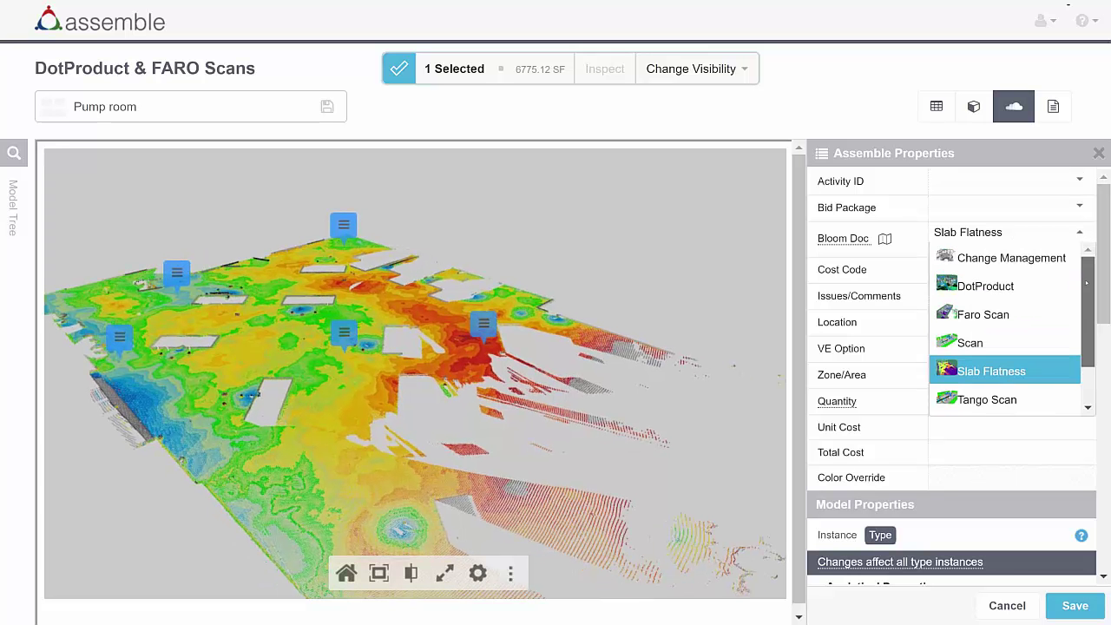
left_click(1013, 264)
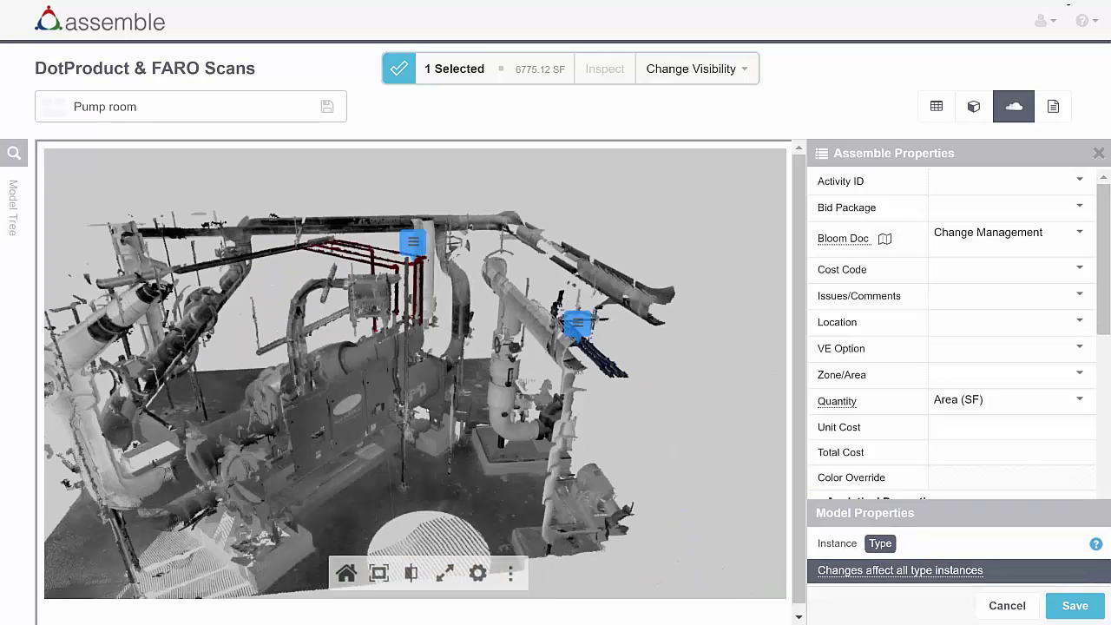
- Examine the Change Management scan from several angles and read the note attached to the removed red pipes
left_click_drag(425, 406, 339, 405)
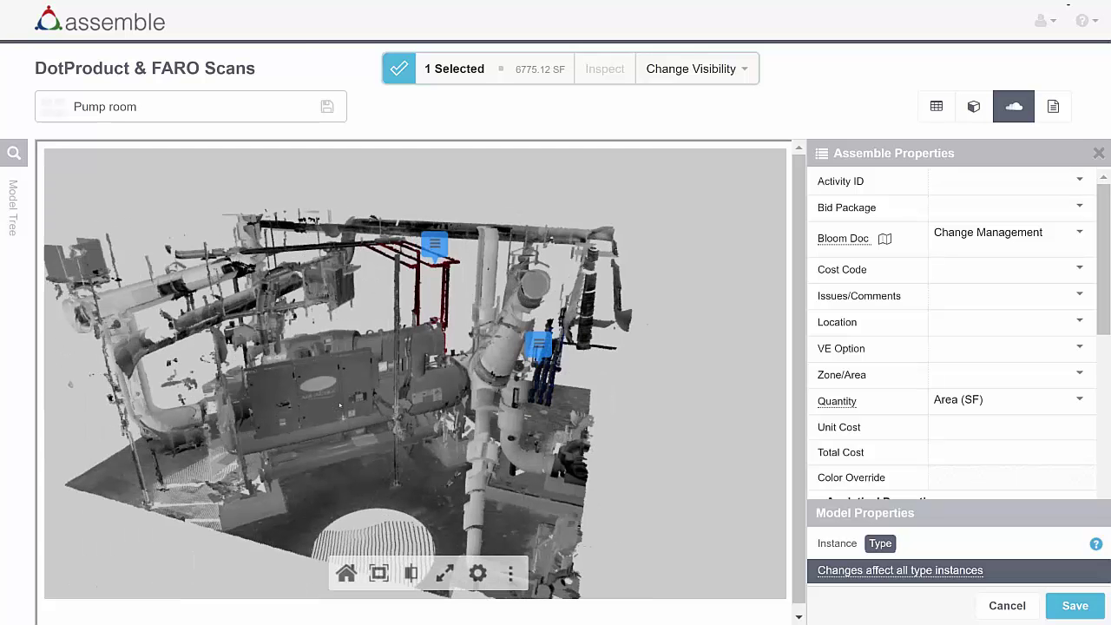
left_click(434, 245)
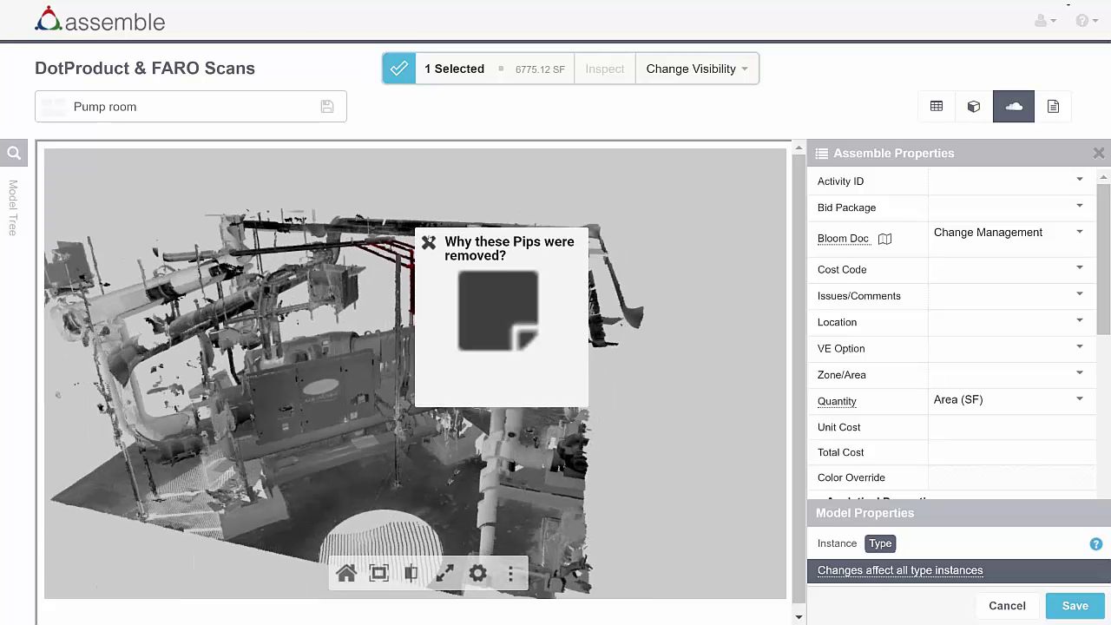
left_click(429, 243)
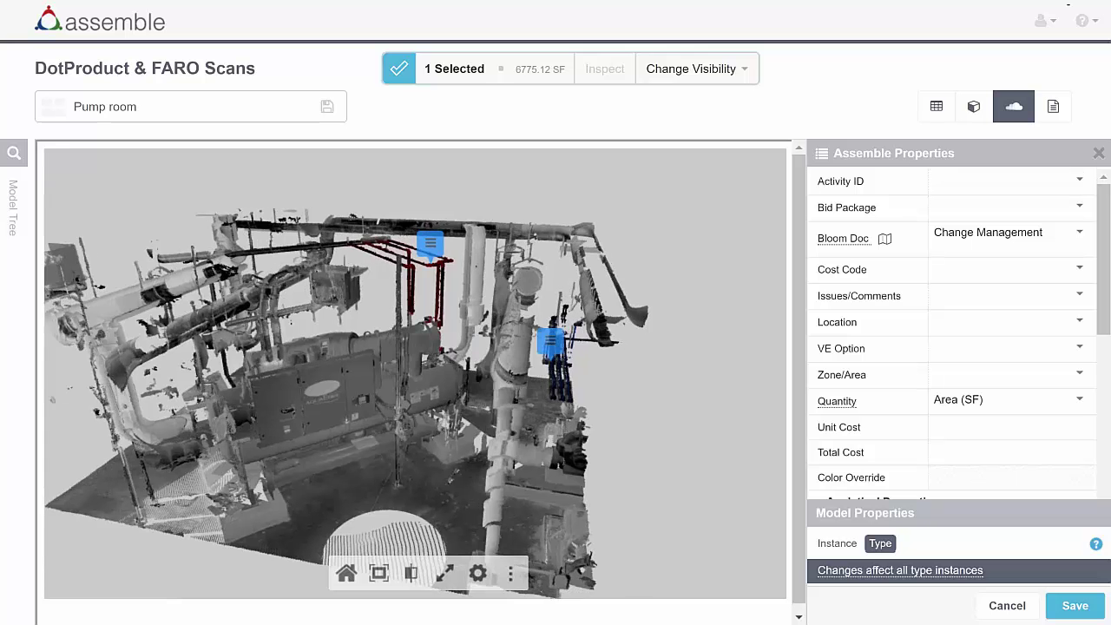
mouse_move(416, 373)
left_mouse_down()
mouse_move(446, 368)
mouse_move(420, 377)
mouse_move(461, 382)
mouse_move(465, 347)
mouse_move(418, 341)
left_mouse_up()
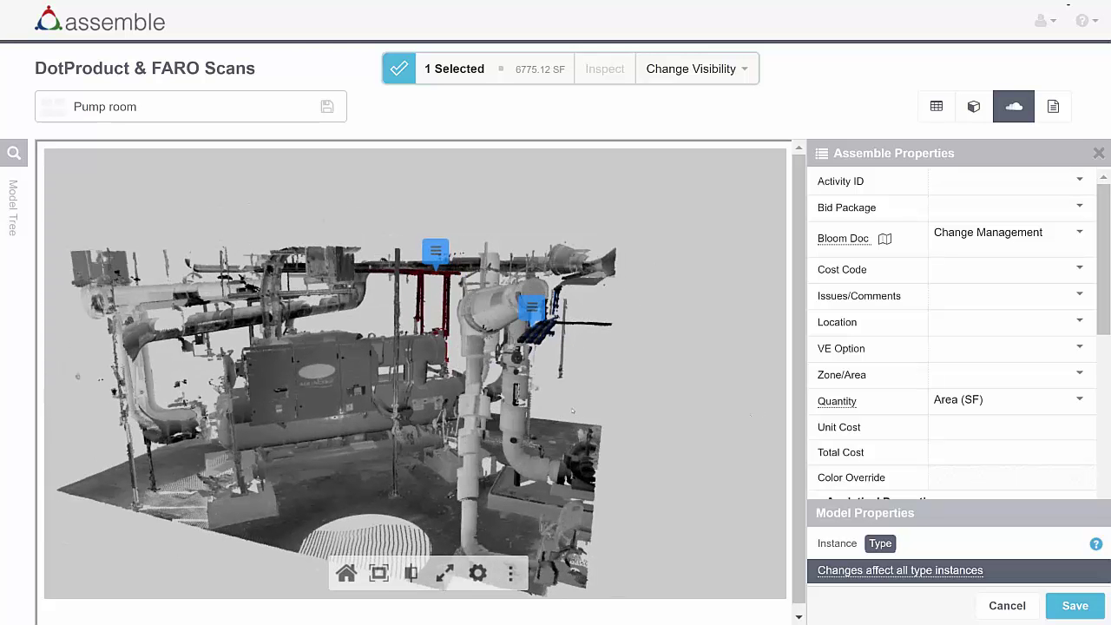
left_click_drag(603, 412, 725, 418)
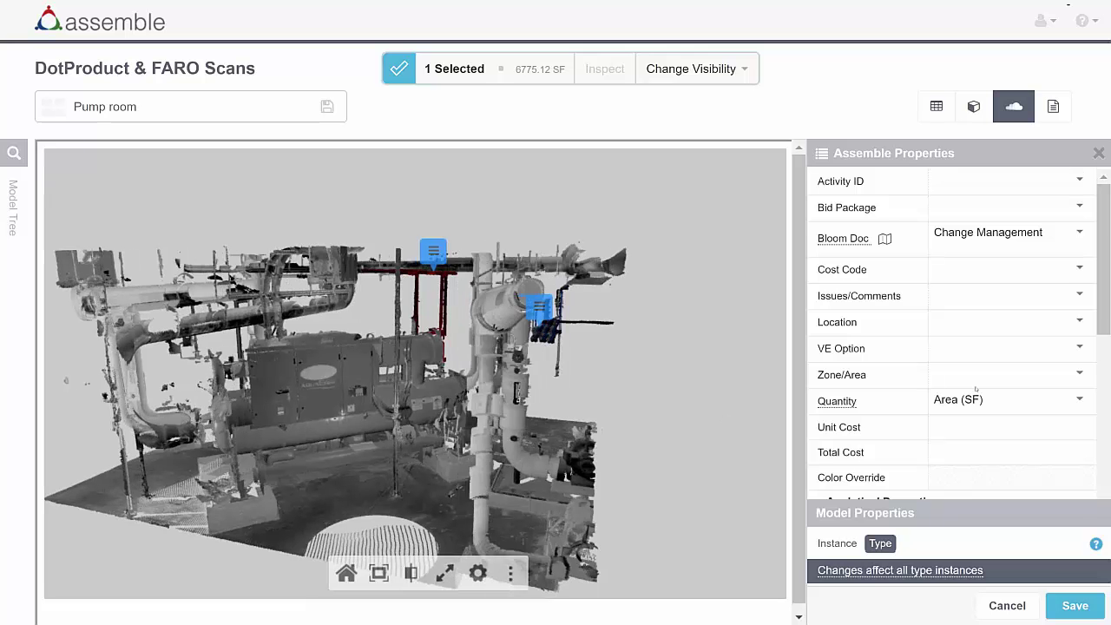
left_click_drag(1103, 280, 1102, 289)
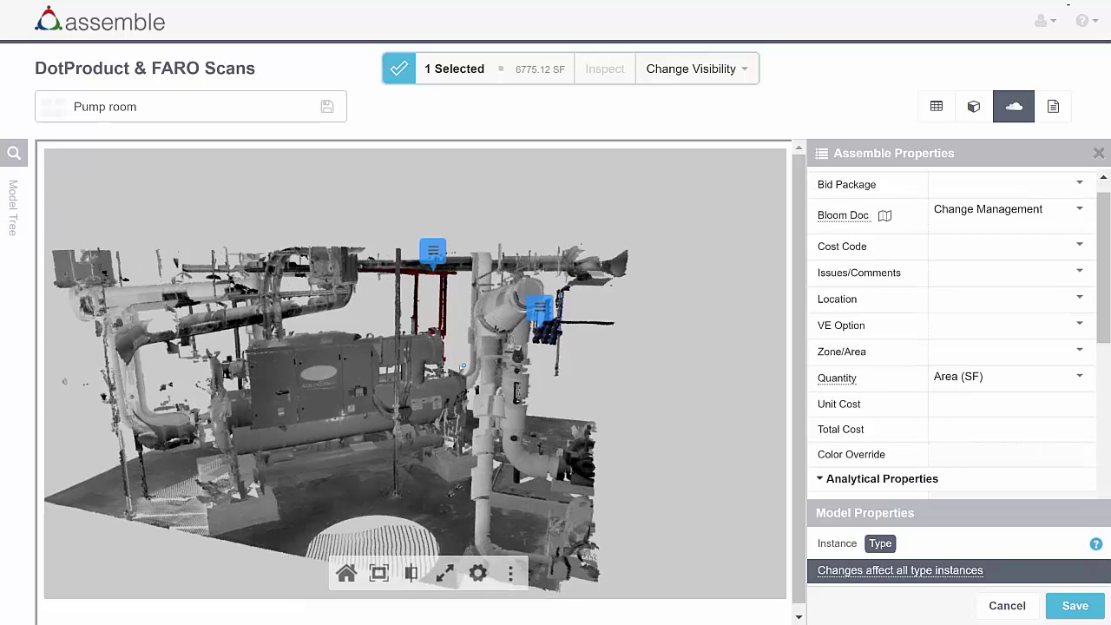
left_click_drag(461, 367, 461, 396)
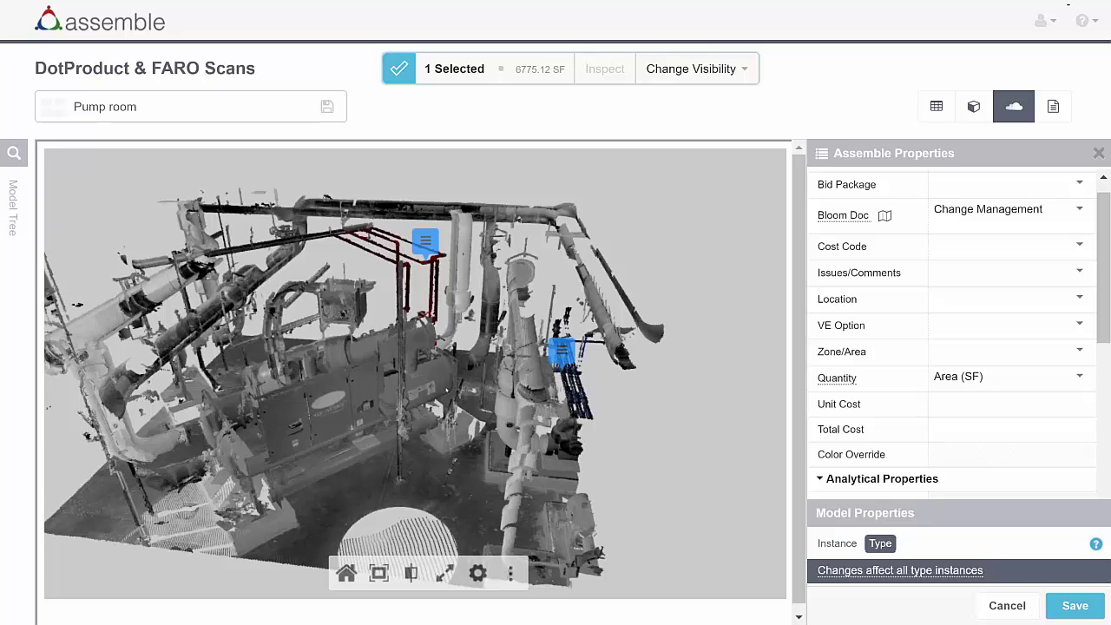